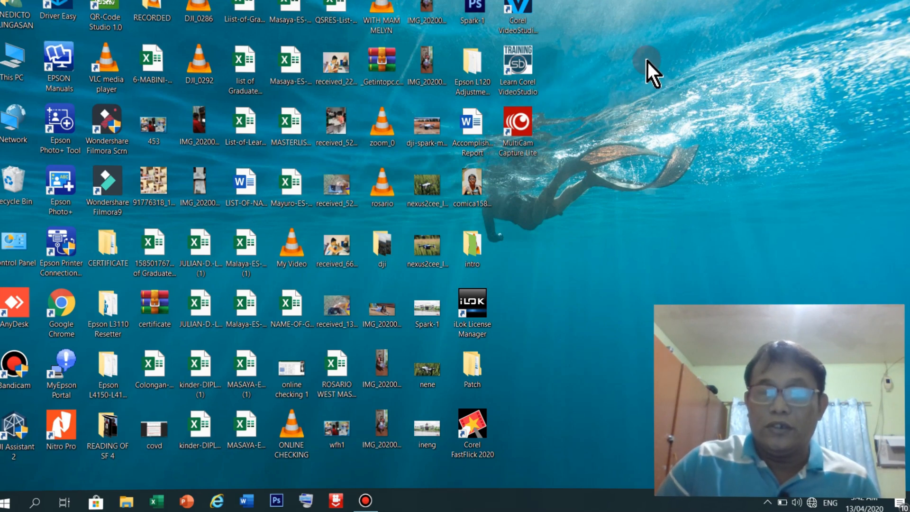
# Launch Word, create a blank document and choose the 8.5 x 13 in paper size
pyautogui.click(247, 502)
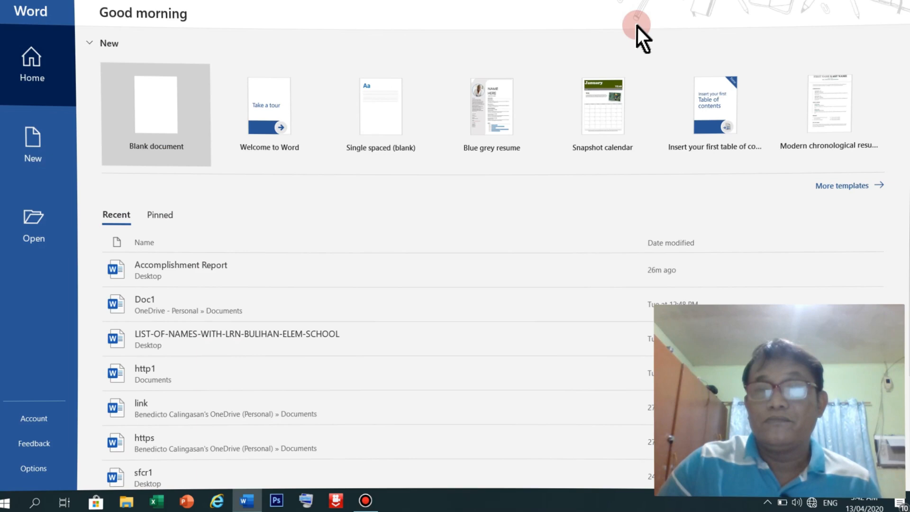
pyautogui.click(177, 99)
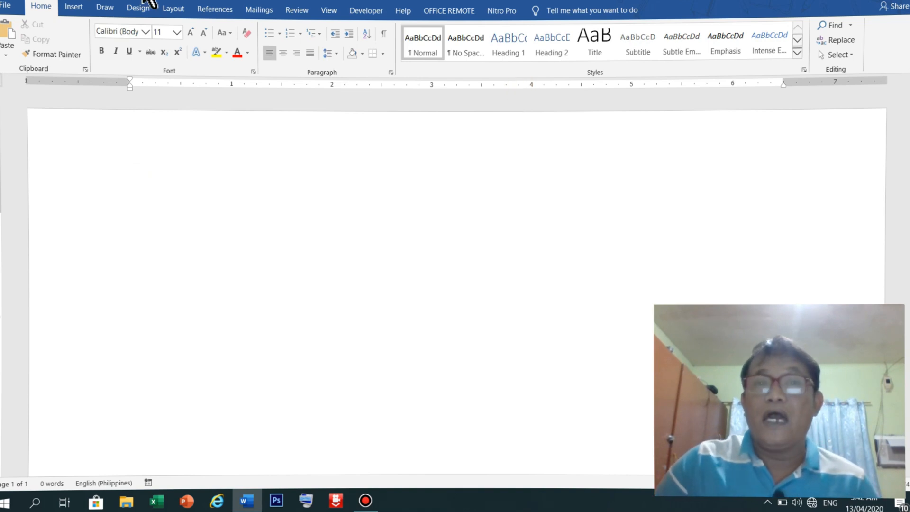
pyautogui.click(166, 9)
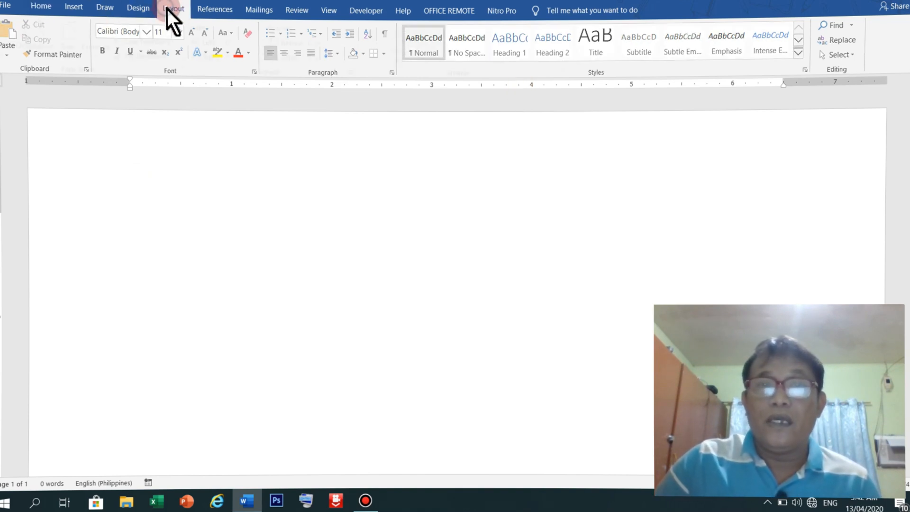
pyautogui.click(77, 59)
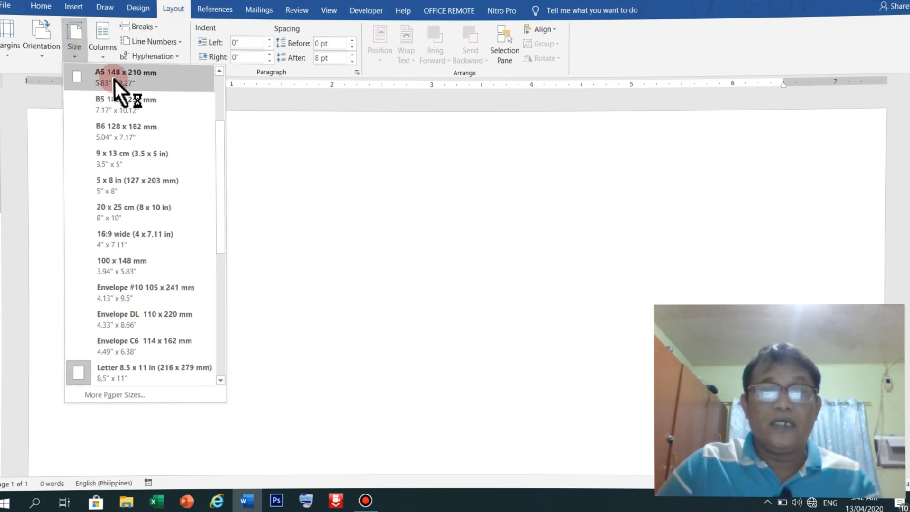
pyautogui.scroll(-3, 113, 332)
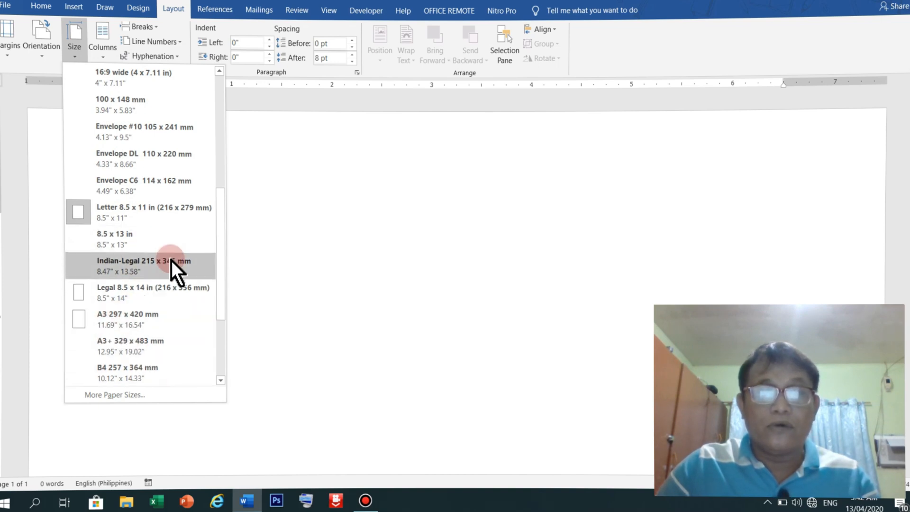
pyautogui.click(132, 241)
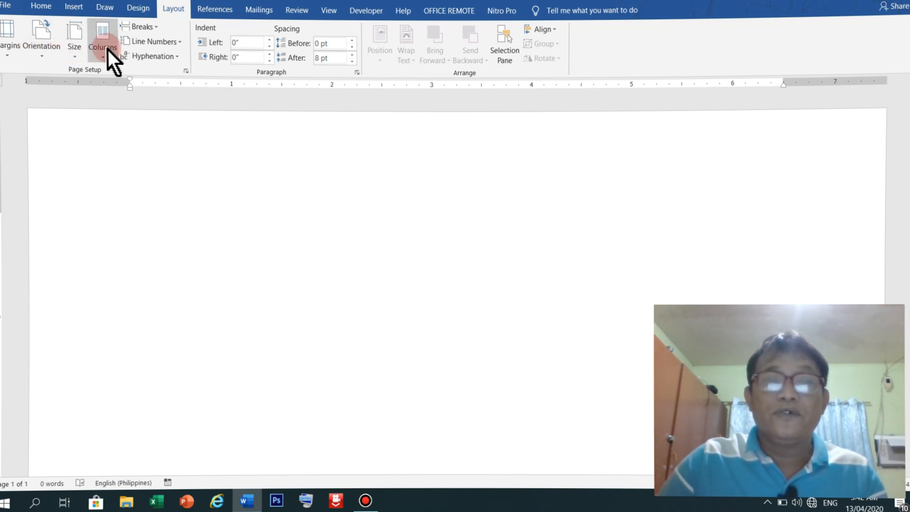
pyautogui.click(41, 6)
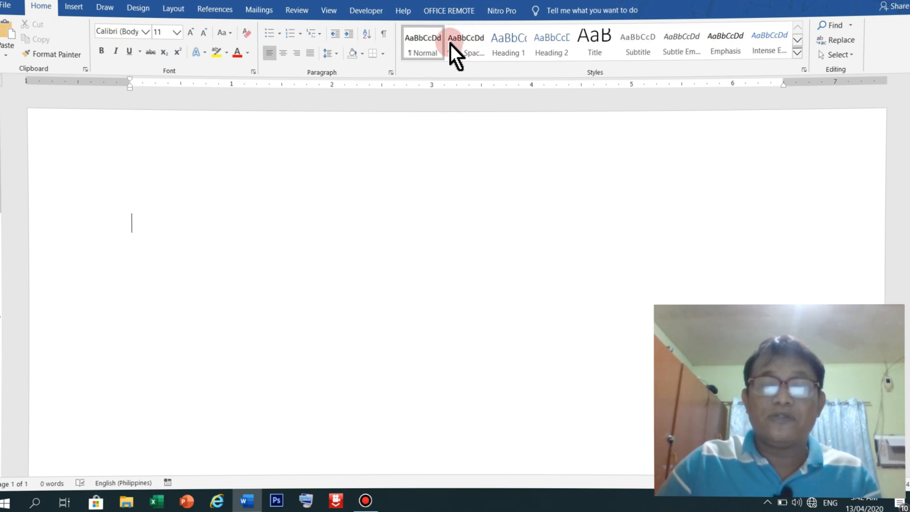
pyautogui.click(472, 45)
pyautogui.click(135, 32)
pyautogui.click(119, 37)
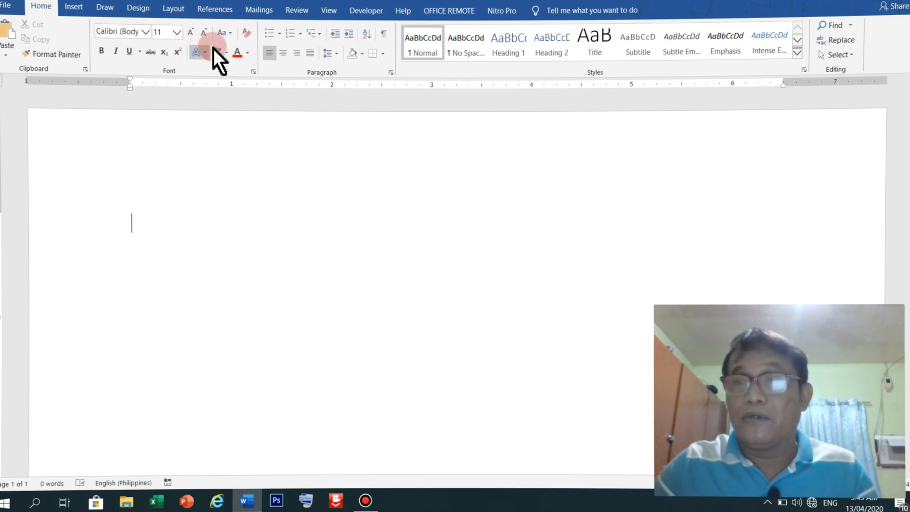
pyautogui.click(4, 9)
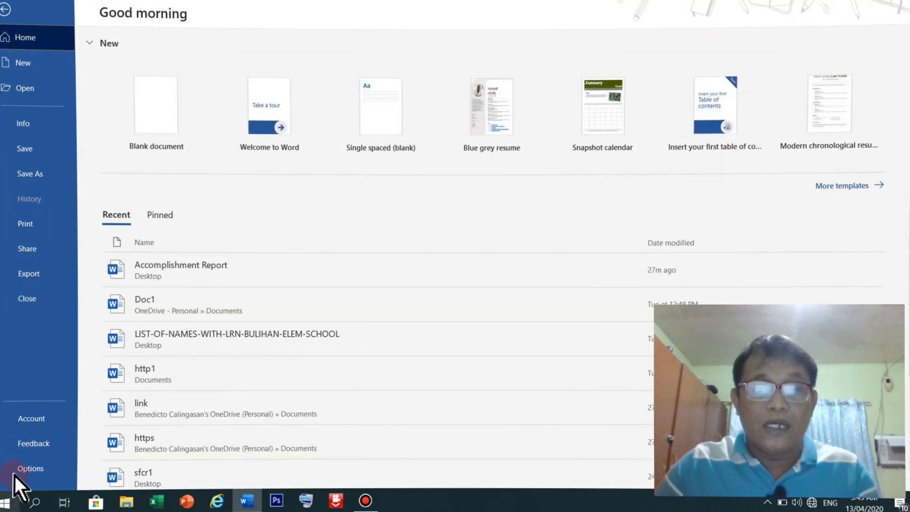
pyautogui.click(31, 468)
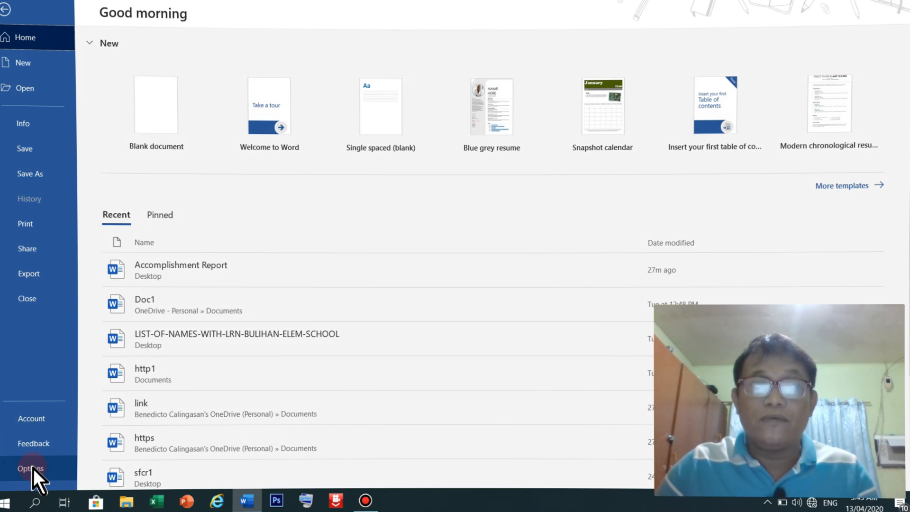
pyautogui.click(4, 7)
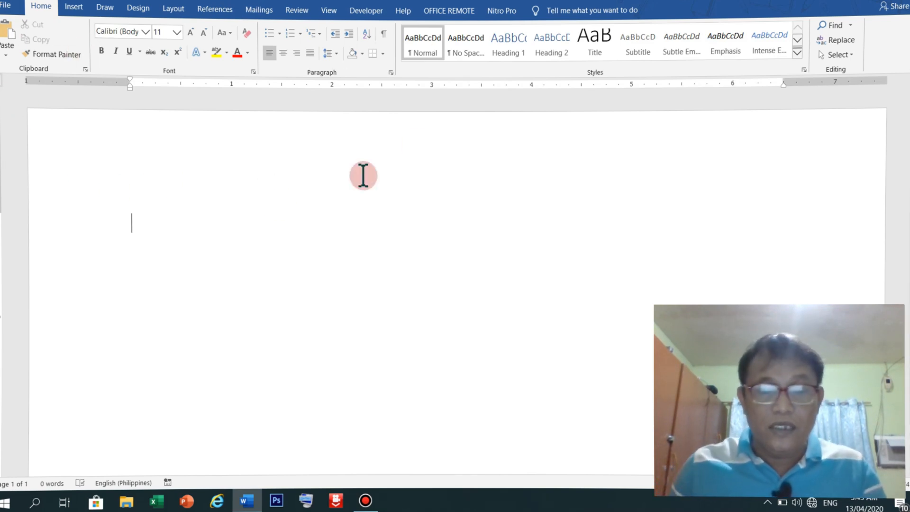
# Type 'Republic of the Philippines' and format it with No Spacing, centred
pyautogui.write('Republiv')
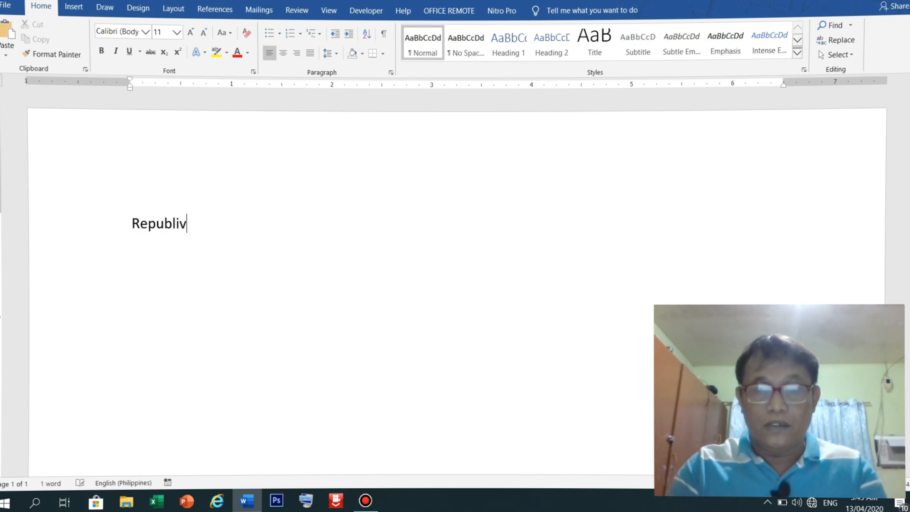
pyautogui.press('BackSpace')
pyautogui.write('c of ')
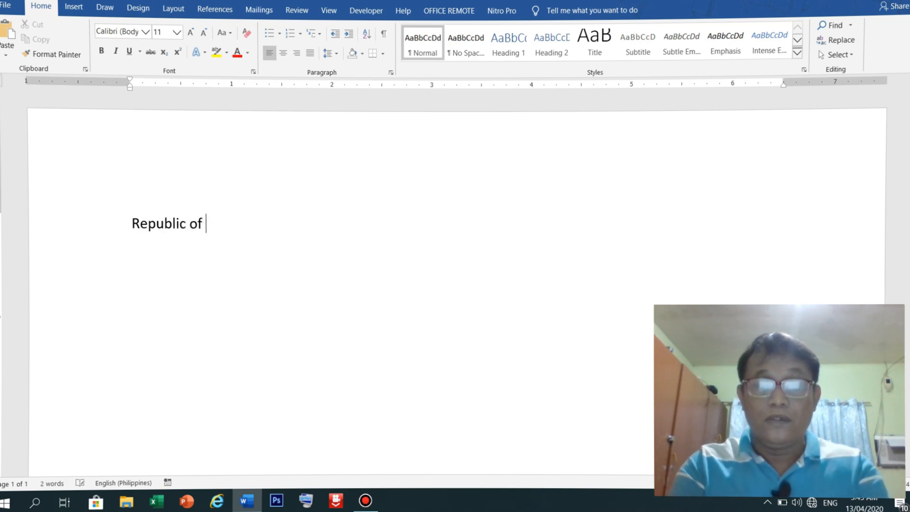
pyautogui.write('the P')
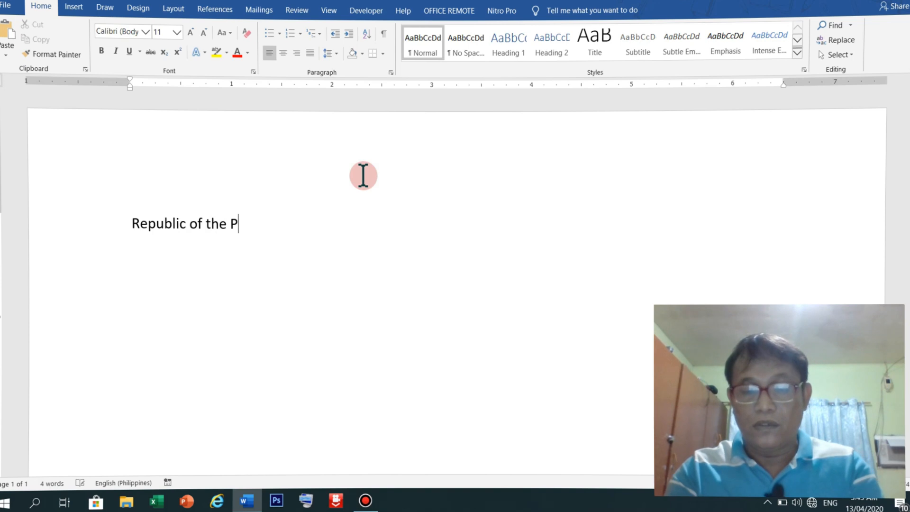
pyautogui.write('hilippi')
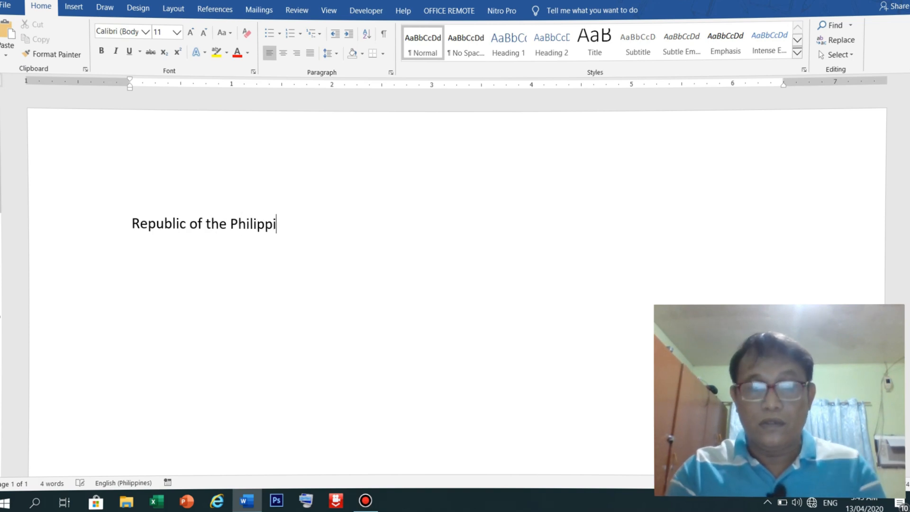
pyautogui.write('nes')
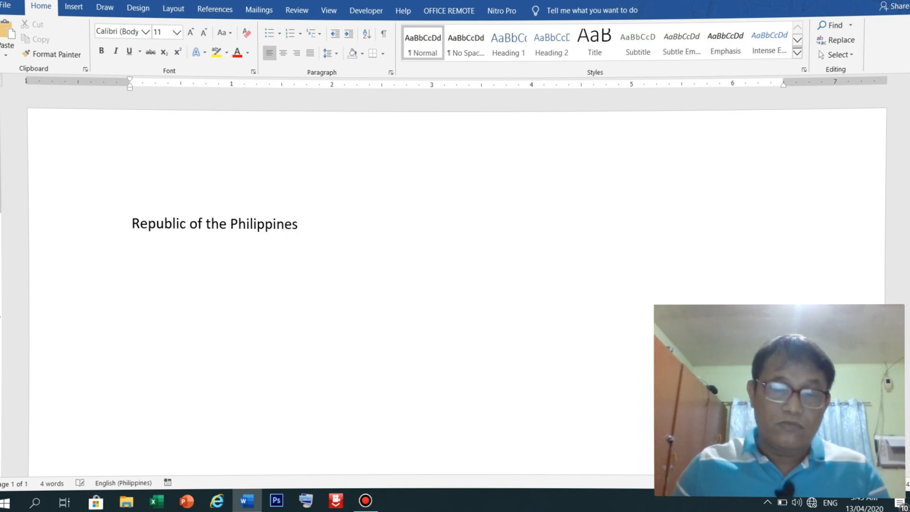
pyautogui.hotkey('ctrl', 'a')
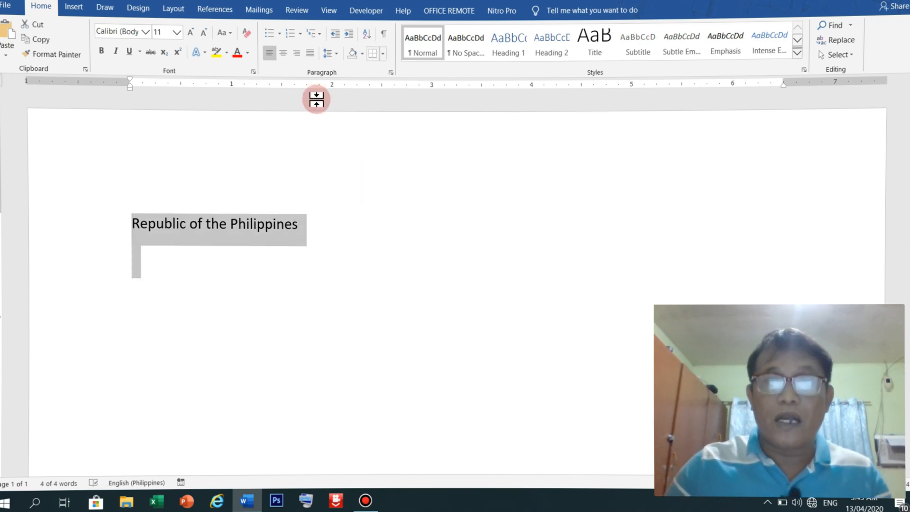
pyautogui.click(459, 45)
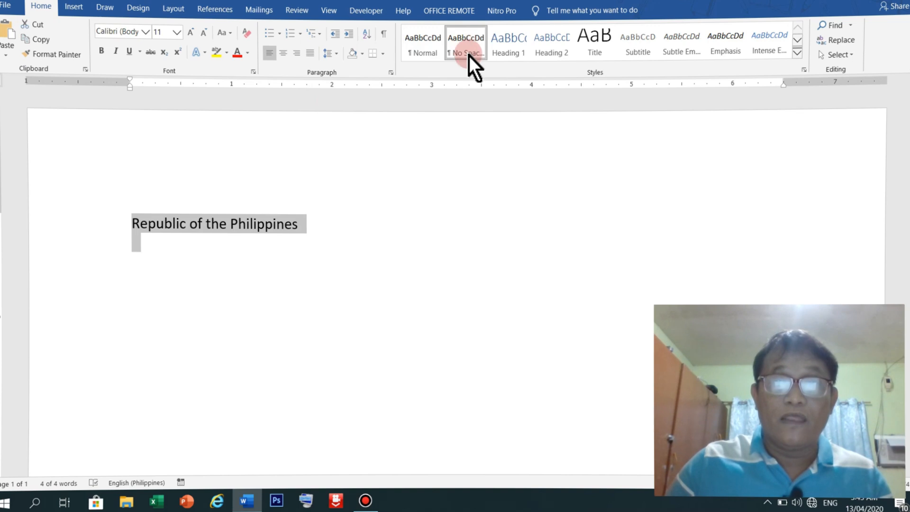
pyautogui.click(286, 53)
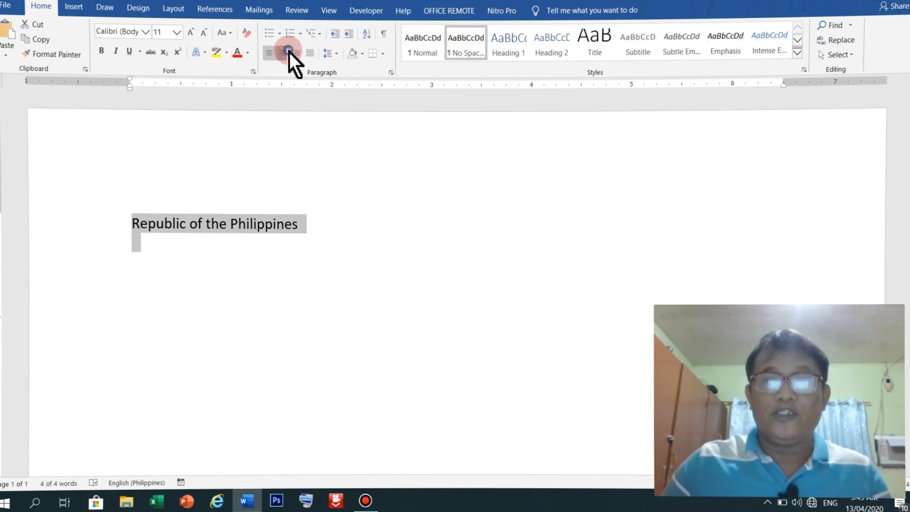
# Add 'Department of Education' on the centred line below it
pyautogui.click(461, 243)
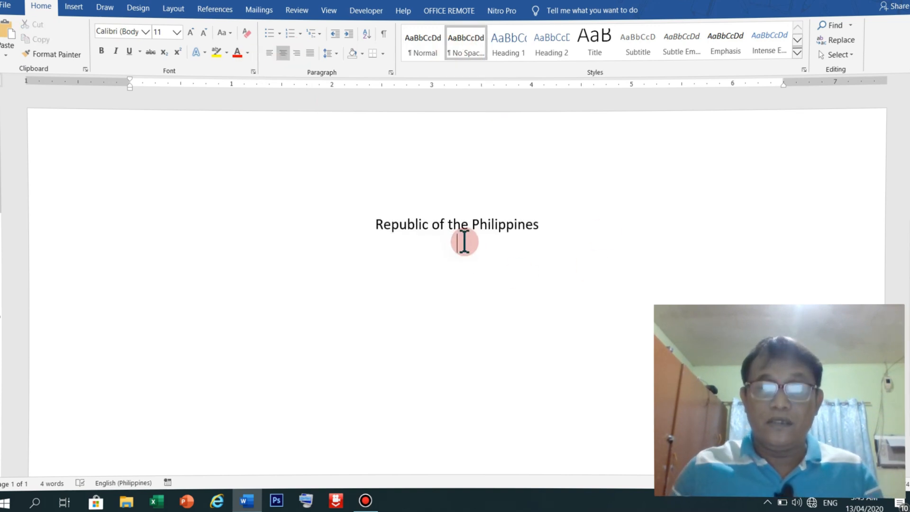
pyautogui.write('Dep')
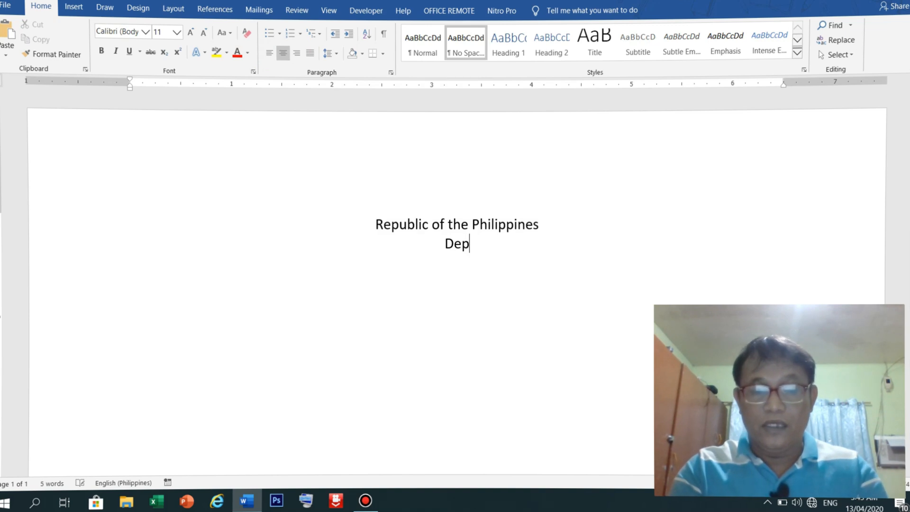
pyautogui.write('artm')
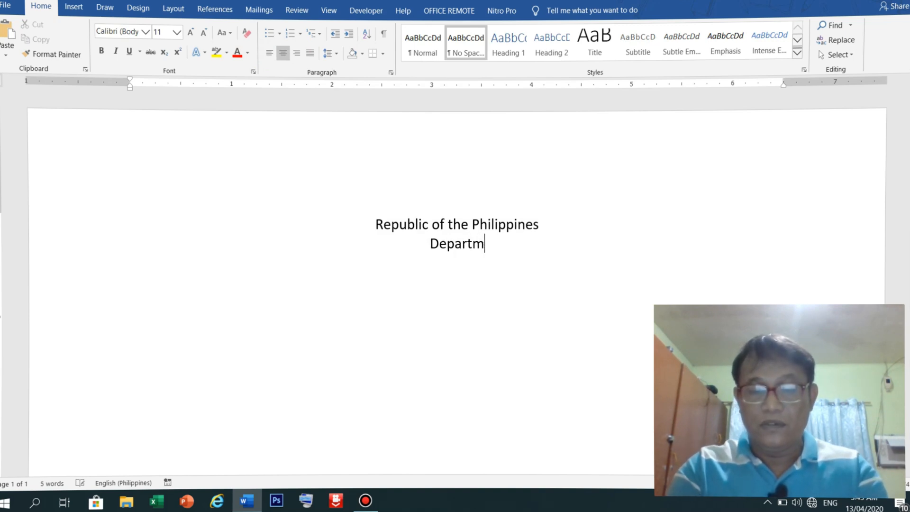
pyautogui.write('ent of ed')
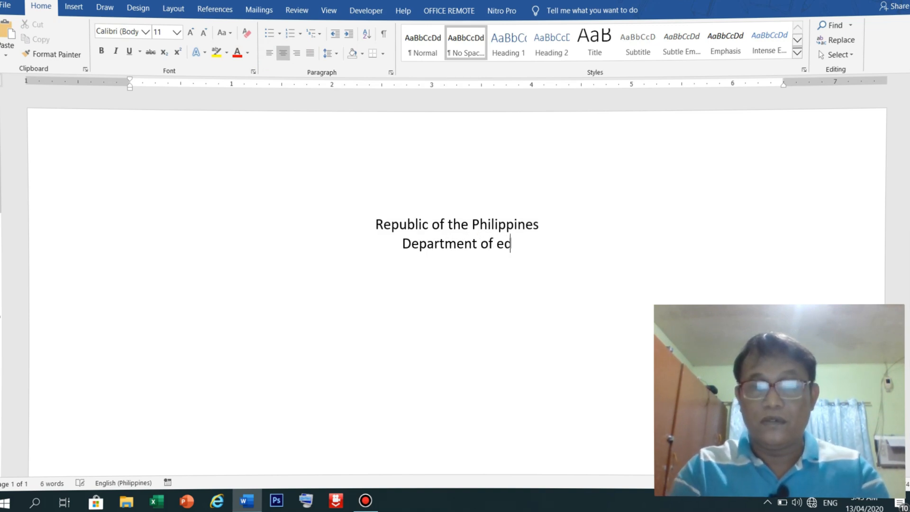
pyautogui.press('BackSpace')
pyautogui.press('BackSpace')
pyautogui.write('Education')
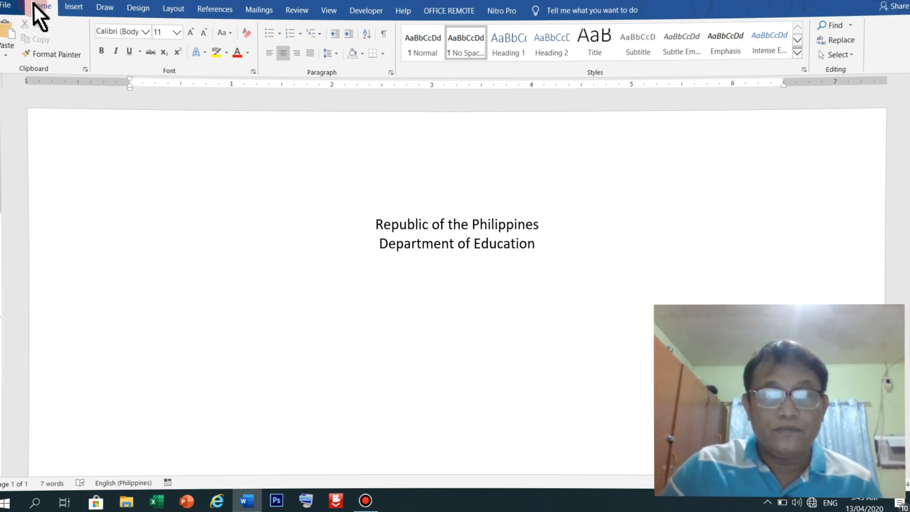
pyautogui.click(8, 6)
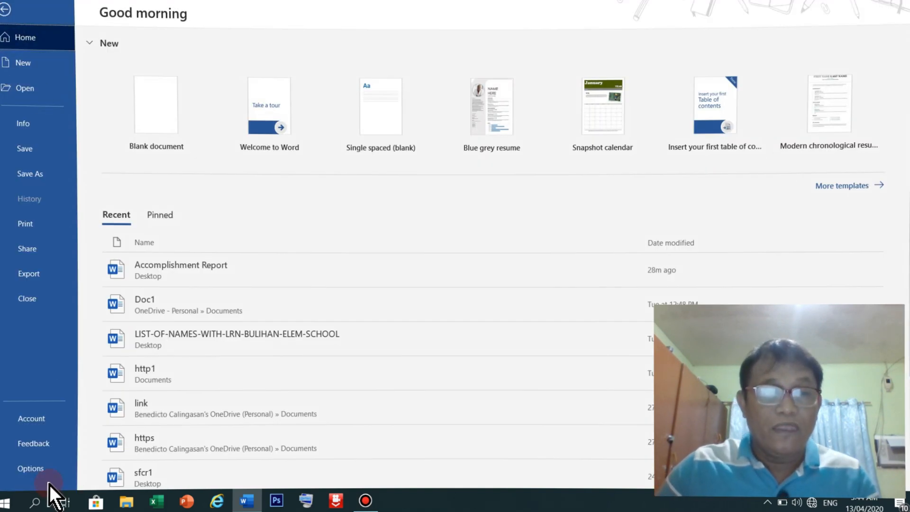
pyautogui.click(38, 466)
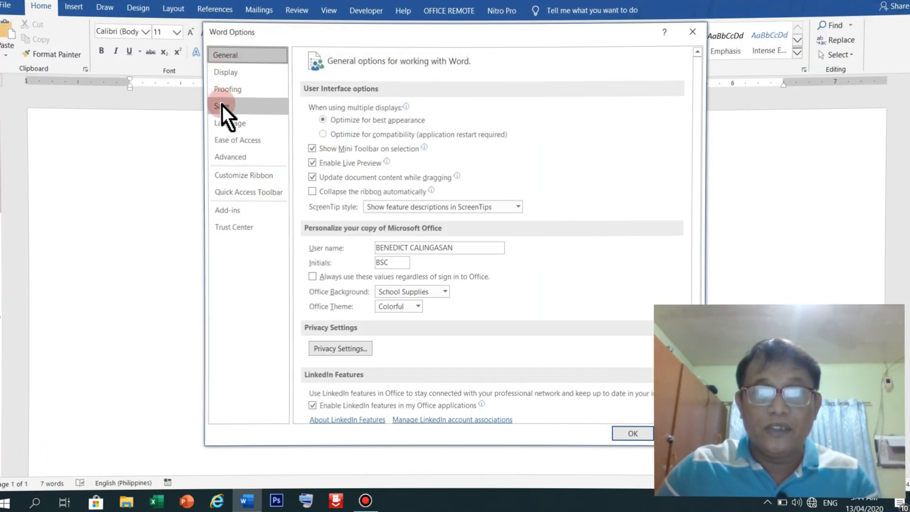
pyautogui.click(221, 105)
pyautogui.doubleClick(452, 126)
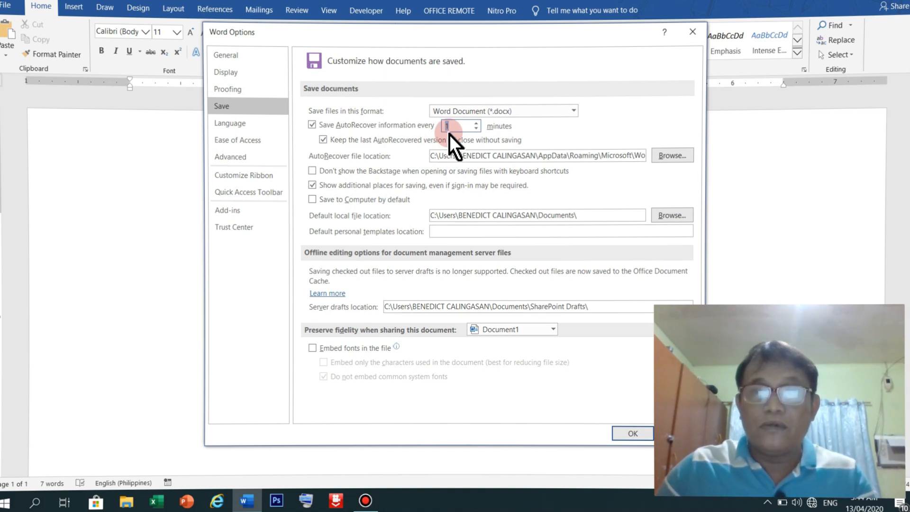
pyautogui.click(633, 432)
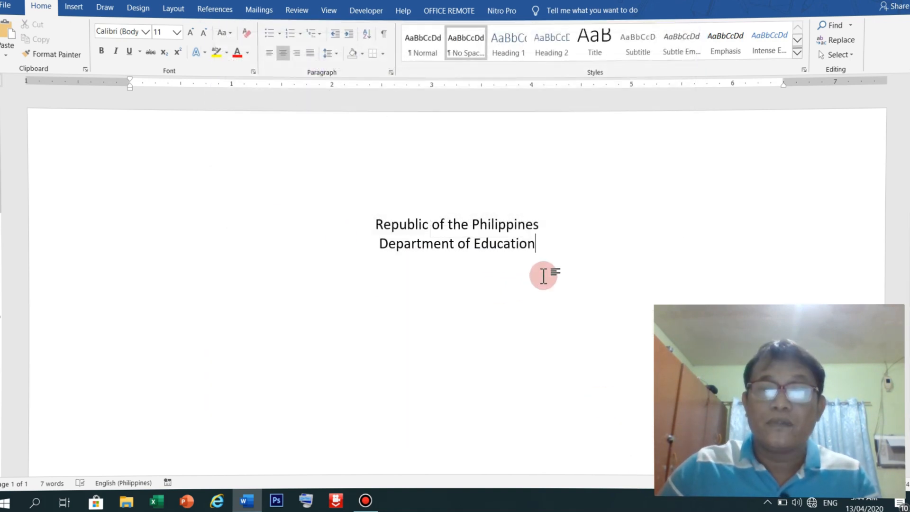
# Add the third header line 'Region IV- CALABARZON', correcting the typos along the way
pyautogui.press('Return')
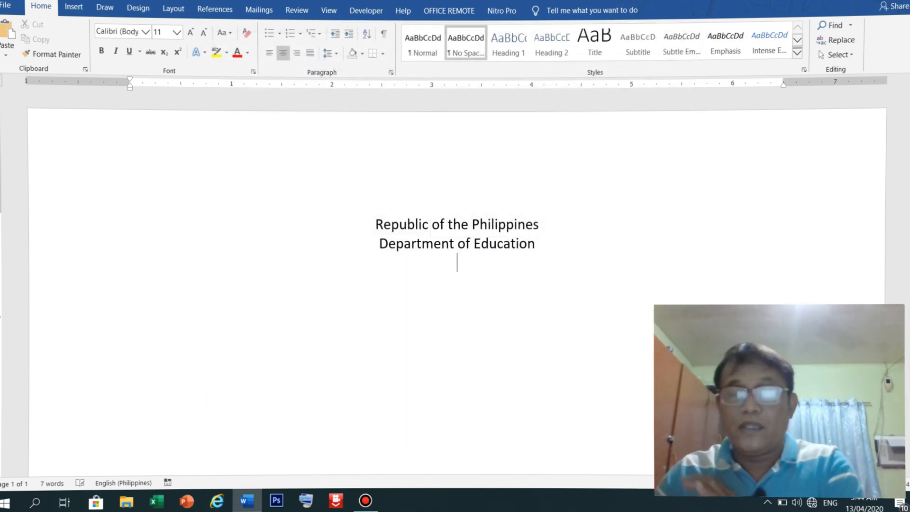
pyautogui.write('Re')
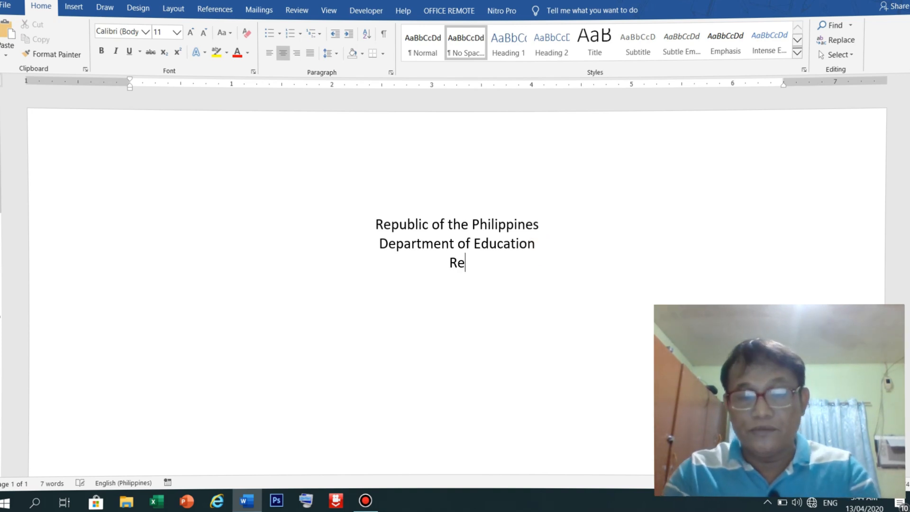
pyautogui.write('gion IVp')
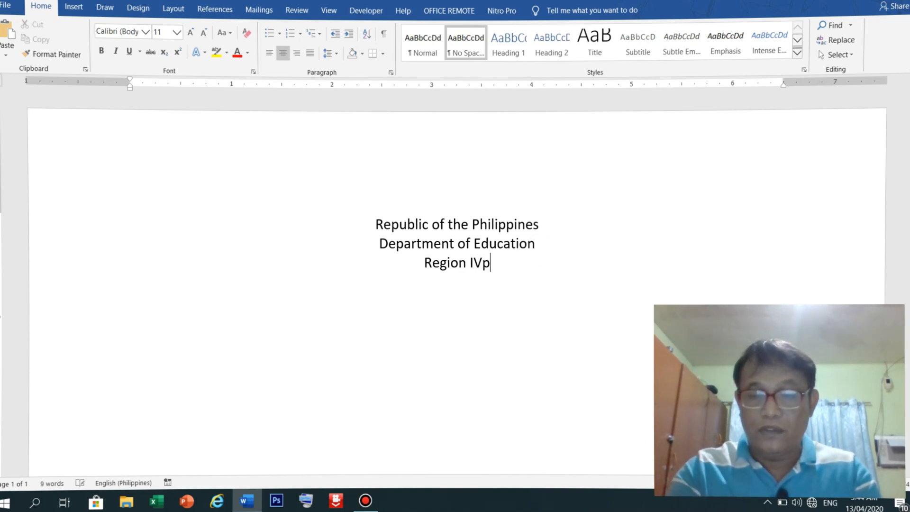
pyautogui.press('BackSpace')
pyautogui.write('- ')
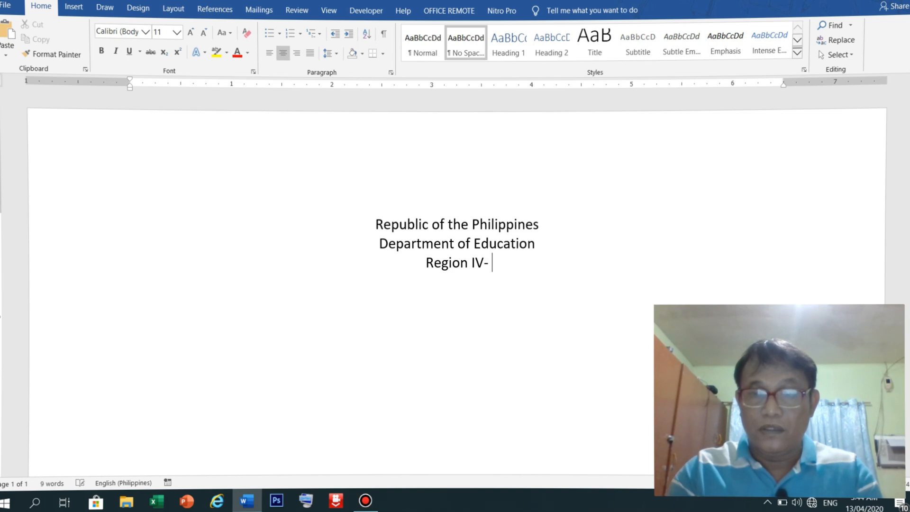
pyautogui.write('CCALABARZON')
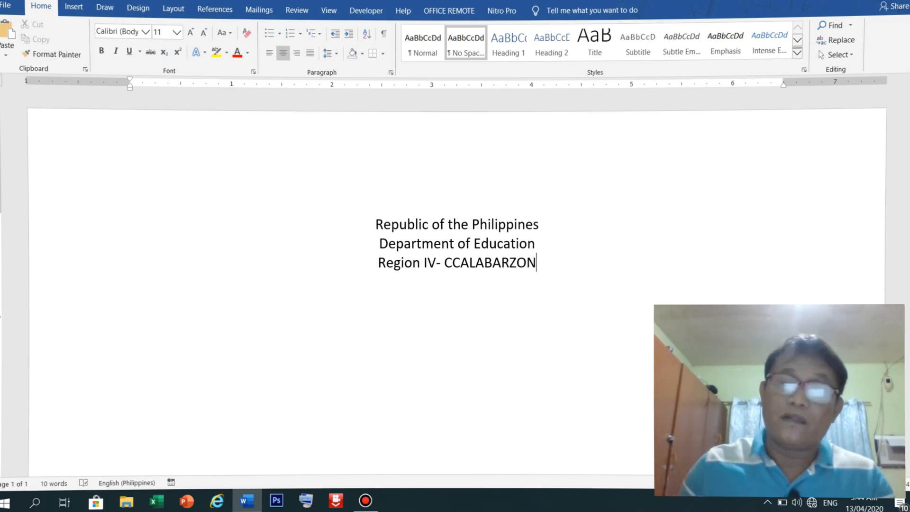
pyautogui.click(456, 263)
pyautogui.press('BackSpace')
pyautogui.press('Return')
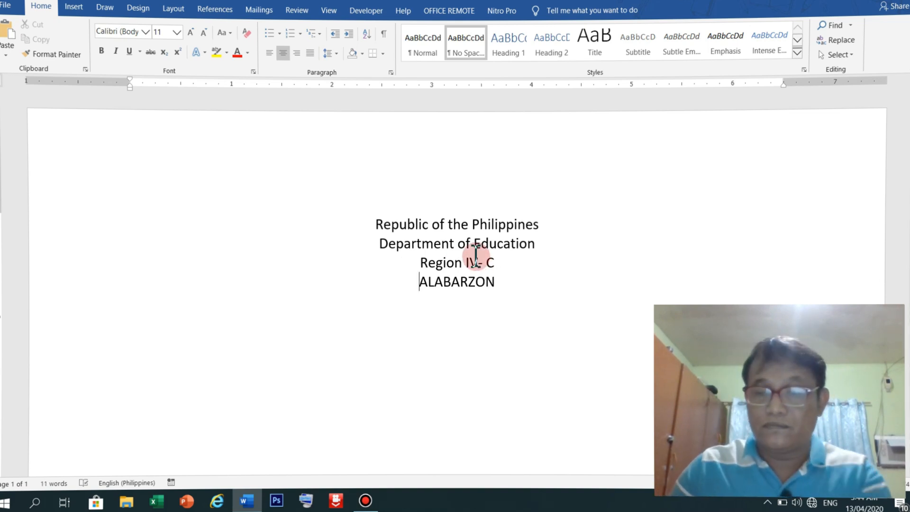
pyautogui.press('BackSpace')
pyautogui.press('BackSpace')
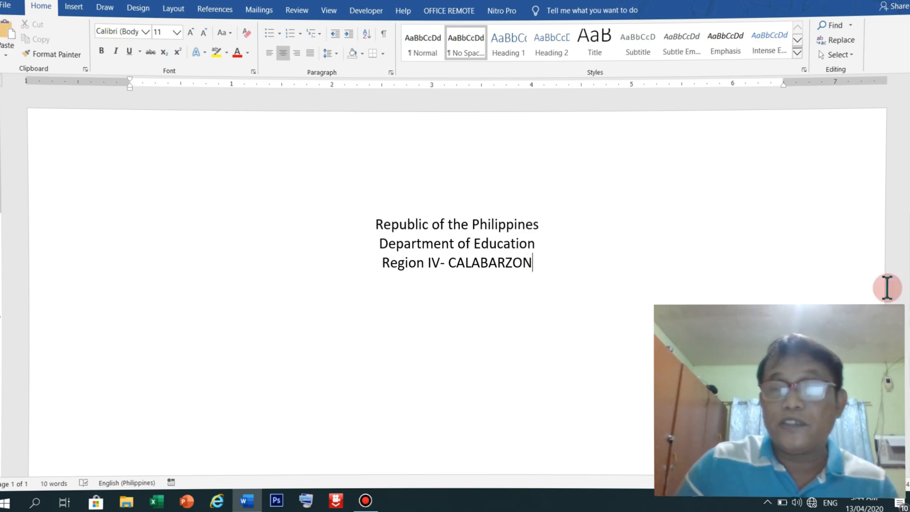
pyautogui.click(7, 6)
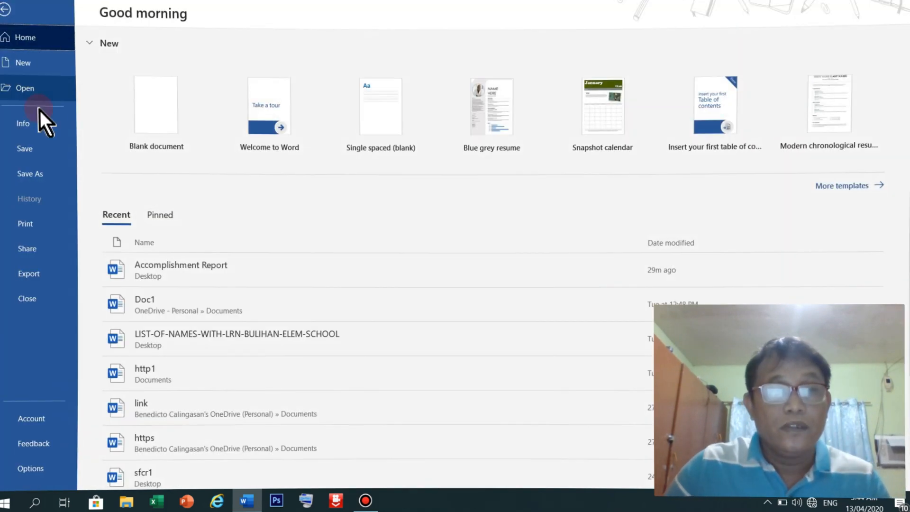
# In Save As, pick the Desktop after dismissing the unreachable OneDrive folder warning
pyautogui.click(34, 149)
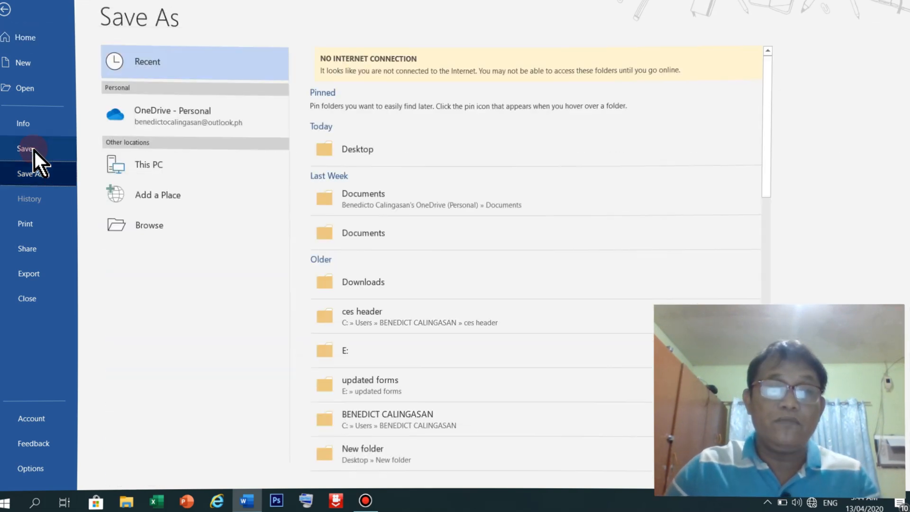
pyautogui.click(386, 197)
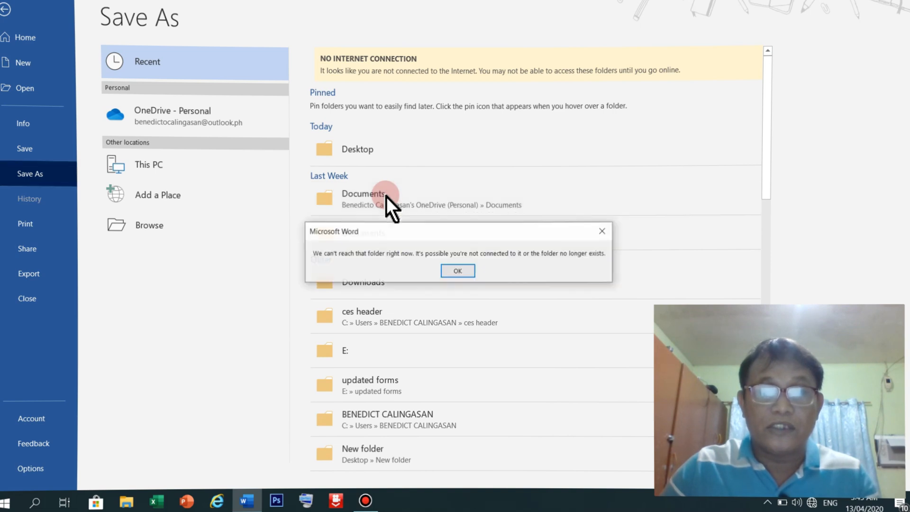
pyautogui.click(457, 271)
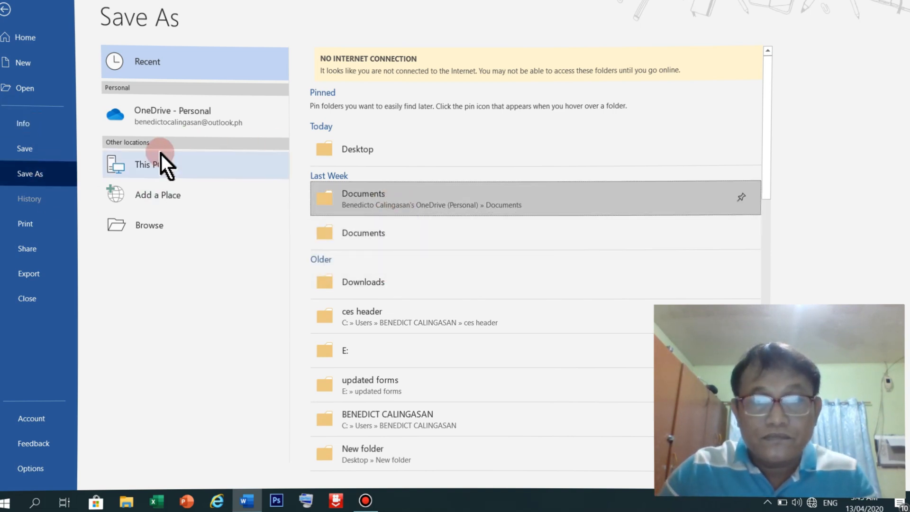
pyautogui.scroll(-2, 357, 157)
pyautogui.scroll(2, 411, 283)
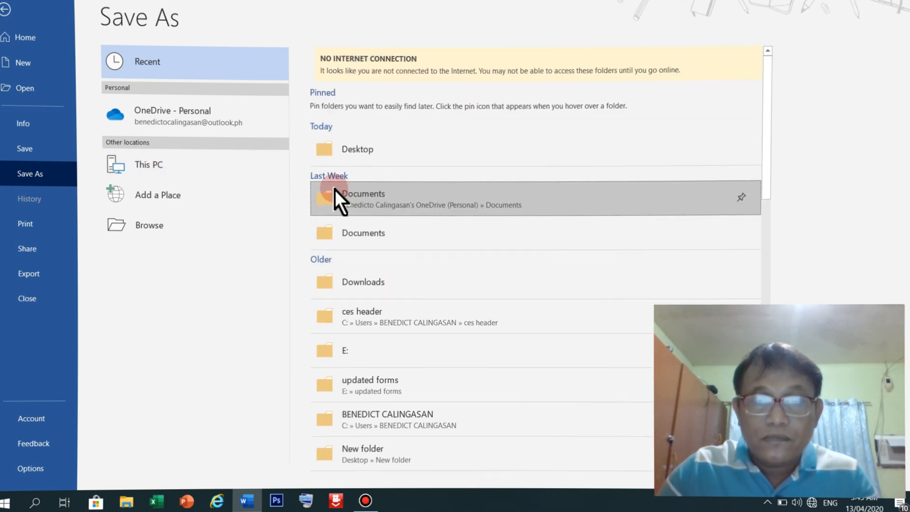
pyautogui.click(349, 146)
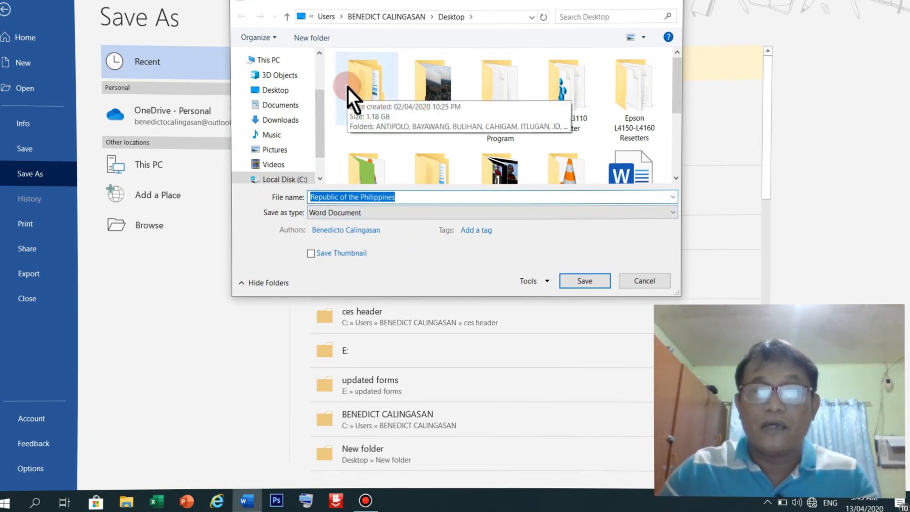
# Enter a password to open and a password to modify in General Options
pyautogui.click(546, 282)
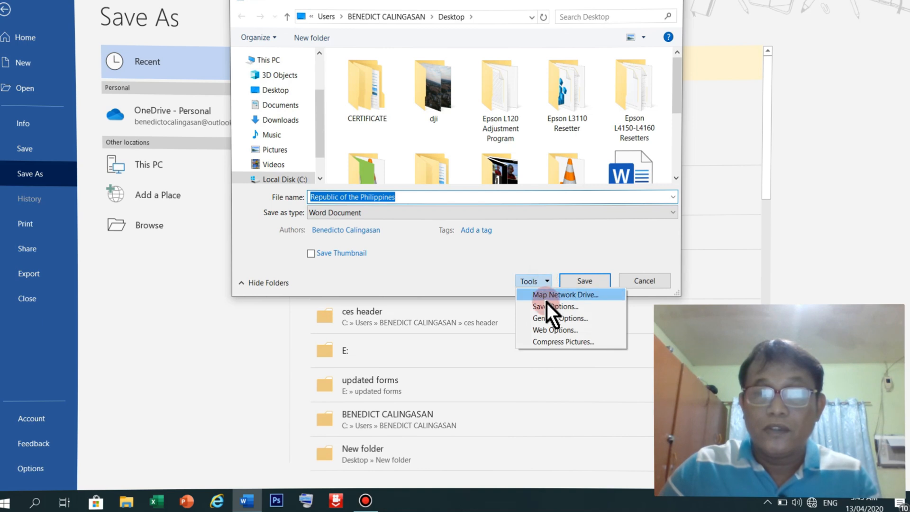
pyautogui.click(548, 316)
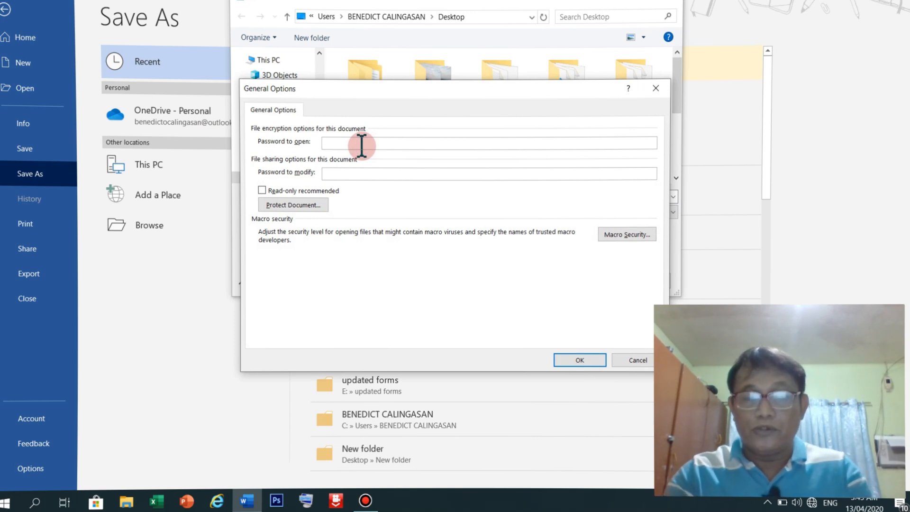
pyautogui.write('12')
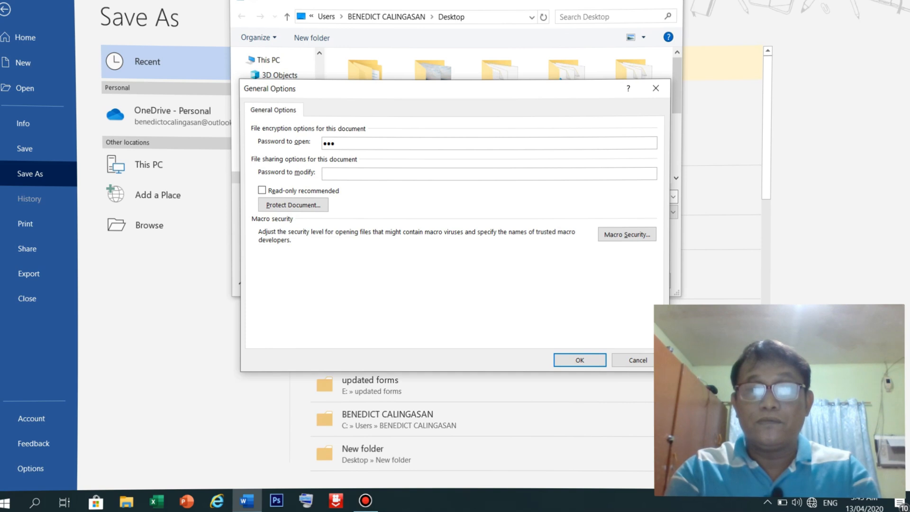
pyautogui.click(358, 172)
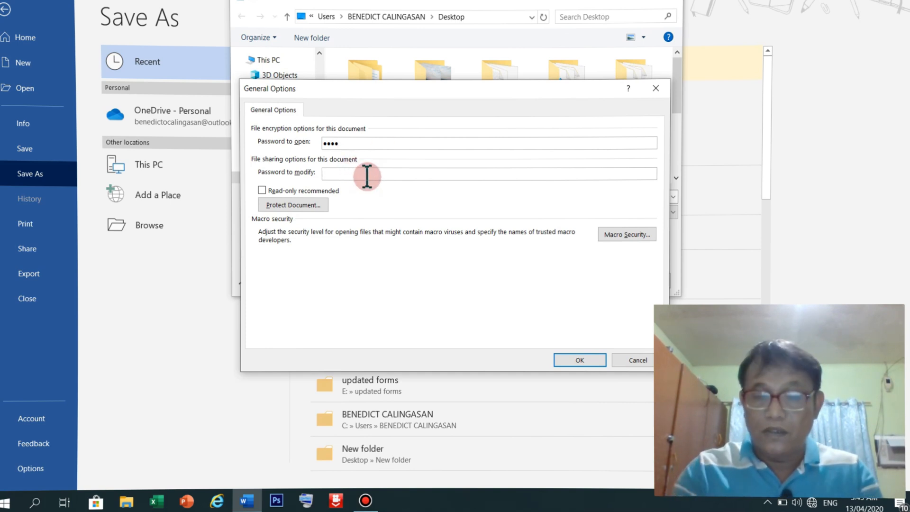
pyautogui.write('1234')
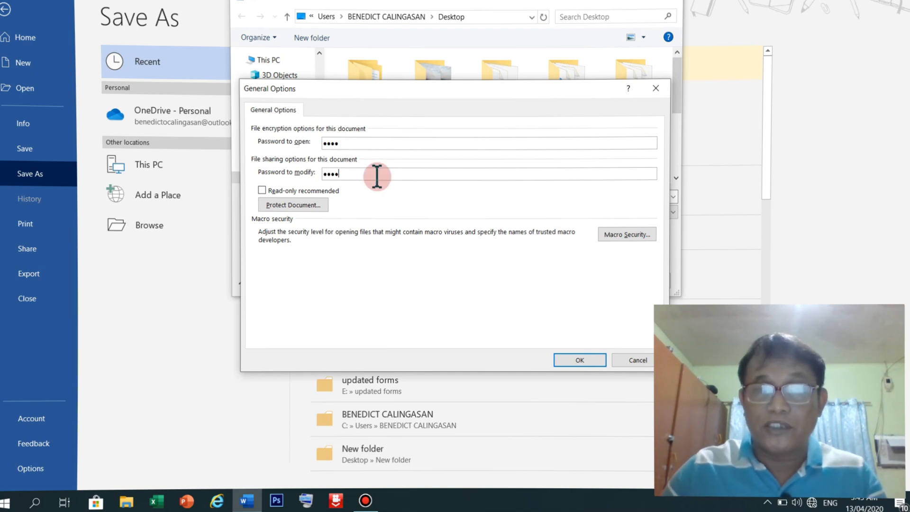
pyautogui.click(569, 363)
# Attempt to confirm the open password, dismissing two password mismatch warnings
pyautogui.write('1234')
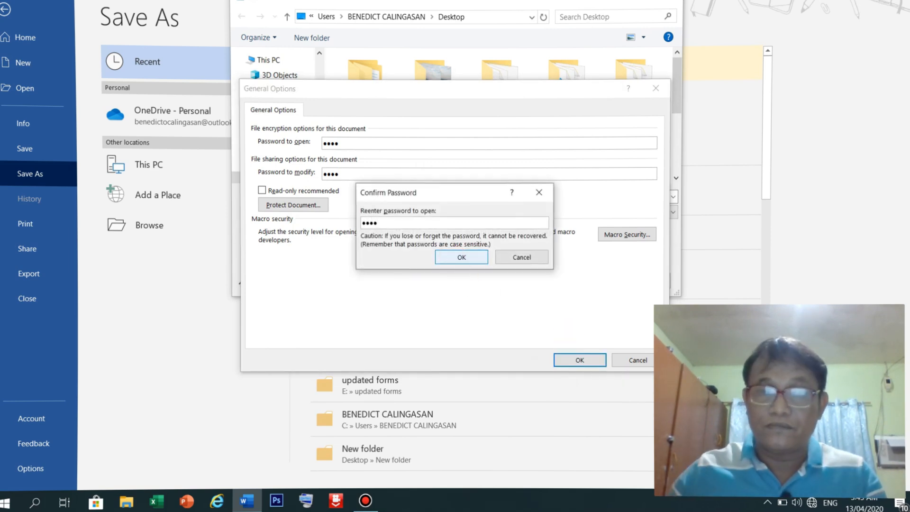
pyautogui.click(448, 257)
pyautogui.click(466, 273)
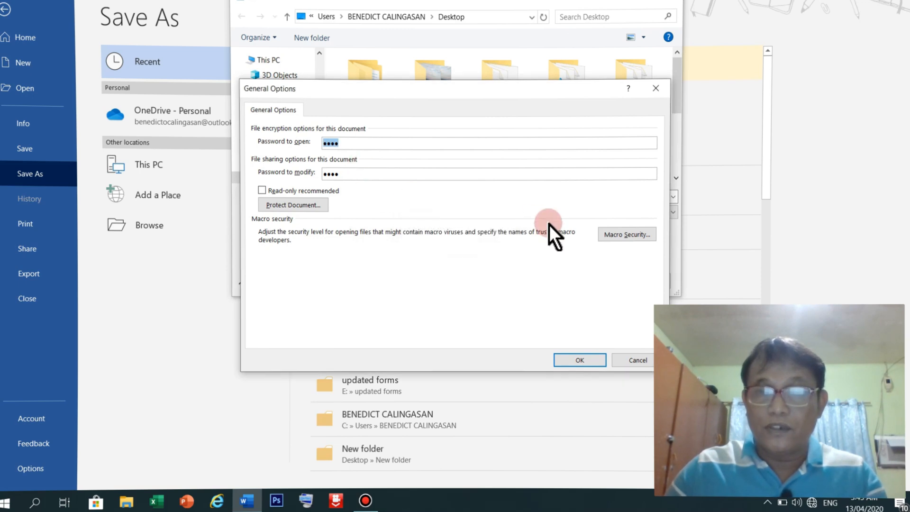
pyautogui.click(580, 360)
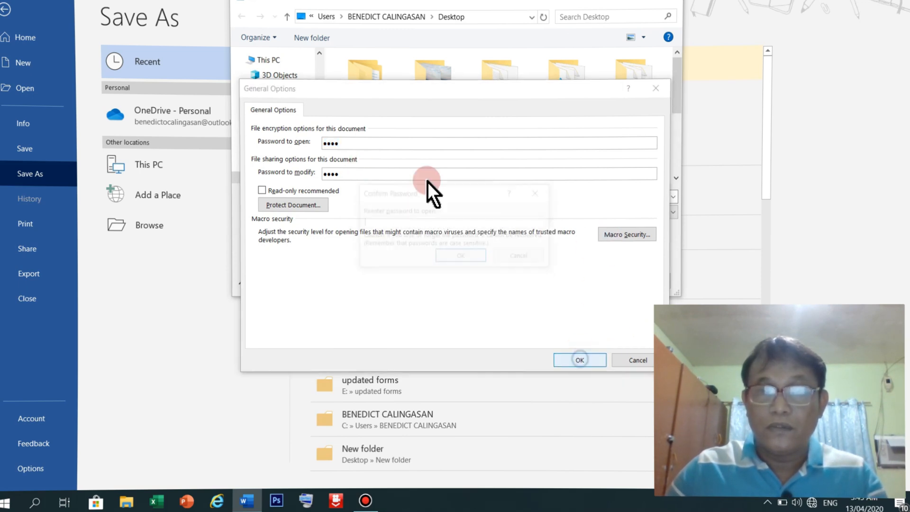
pyautogui.write('1234')
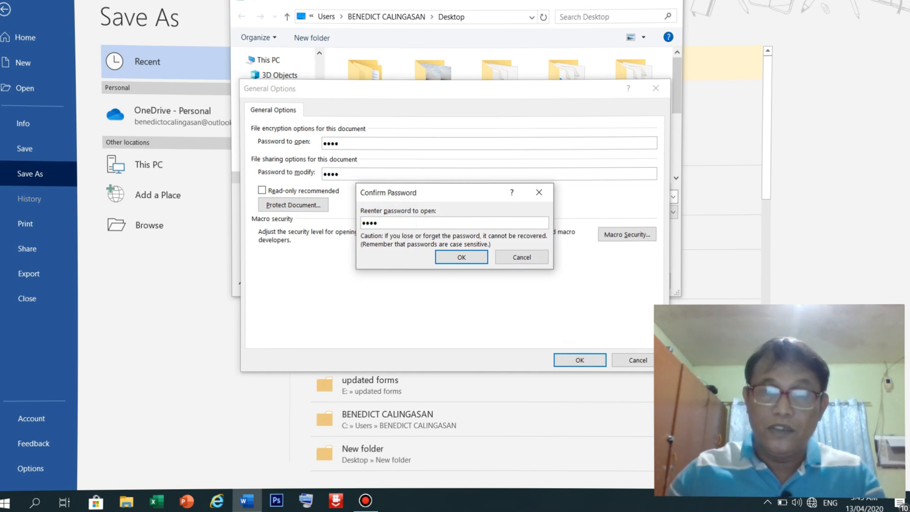
pyautogui.click(469, 254)
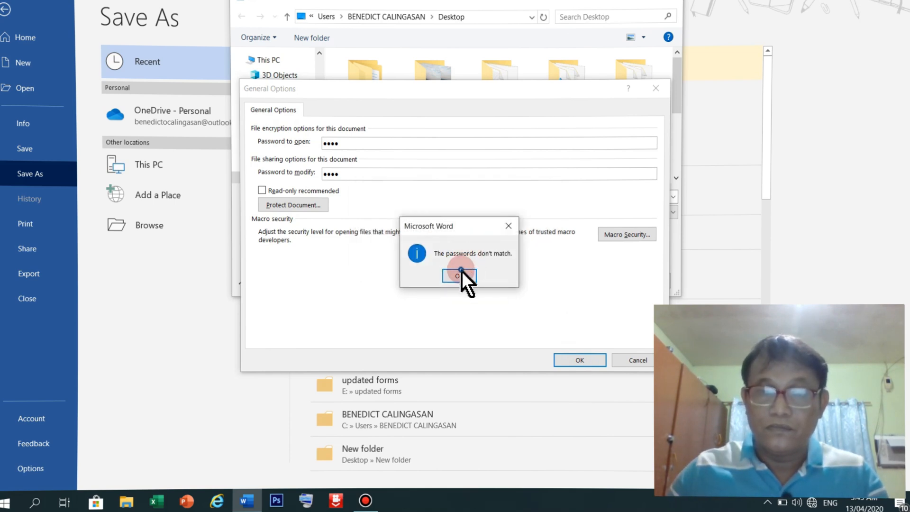
pyautogui.click(459, 275)
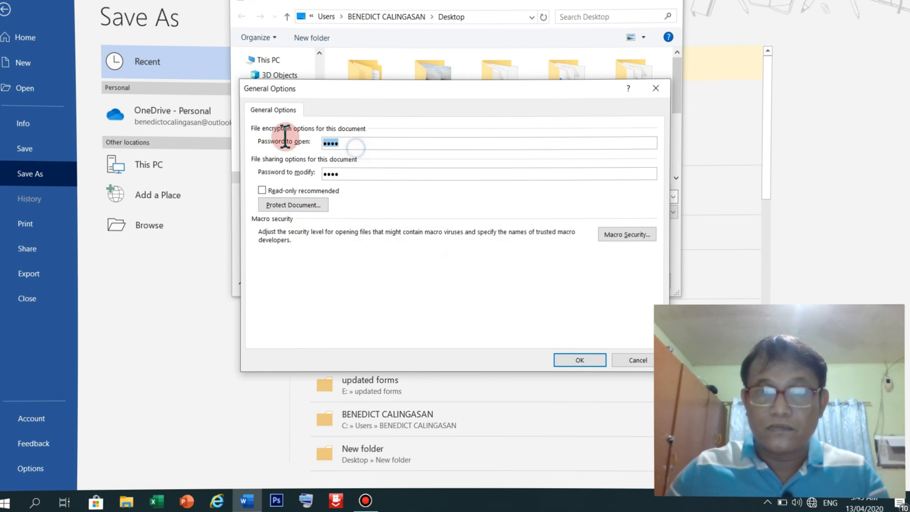
# Re-enter the open password and confirm both the open and modify passwords
pyautogui.write('1234')
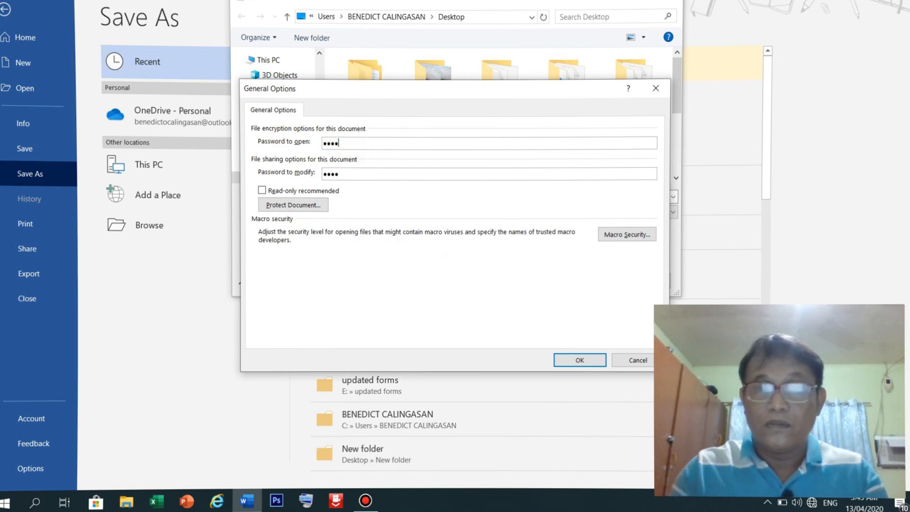
pyautogui.click(553, 359)
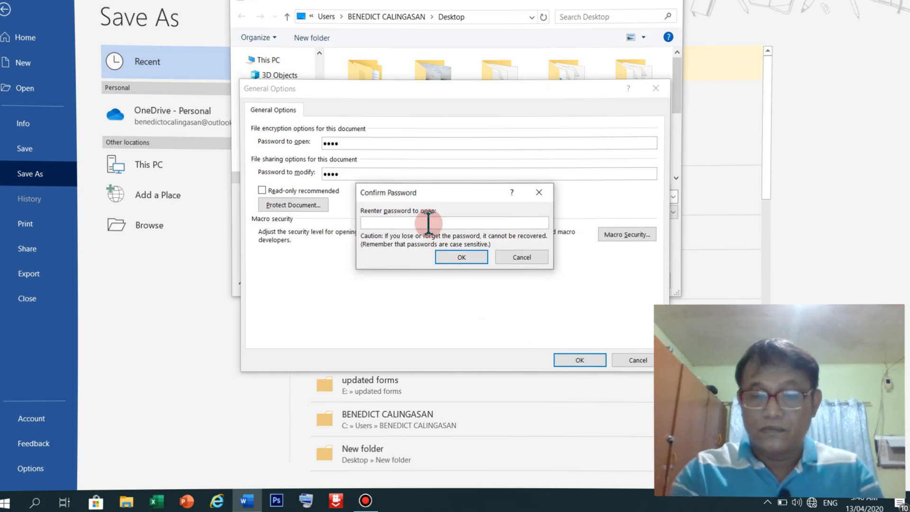
pyautogui.write('1234')
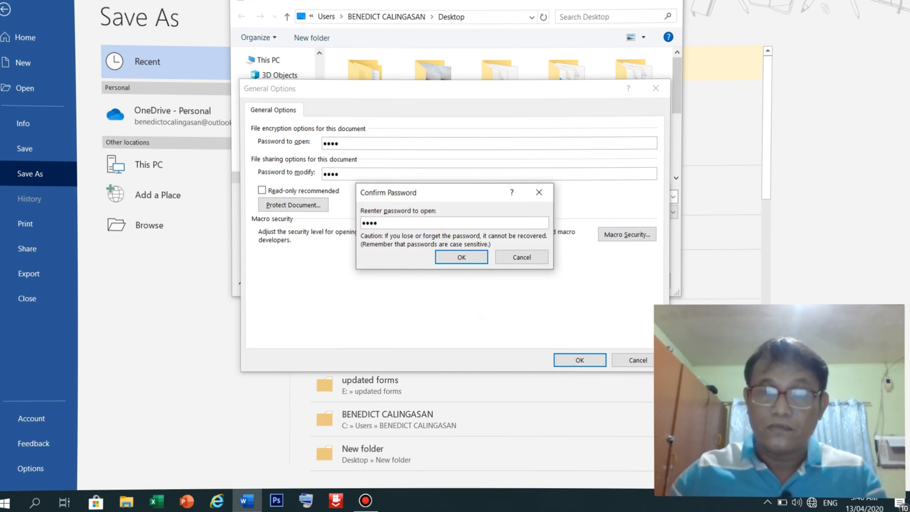
pyautogui.click(459, 257)
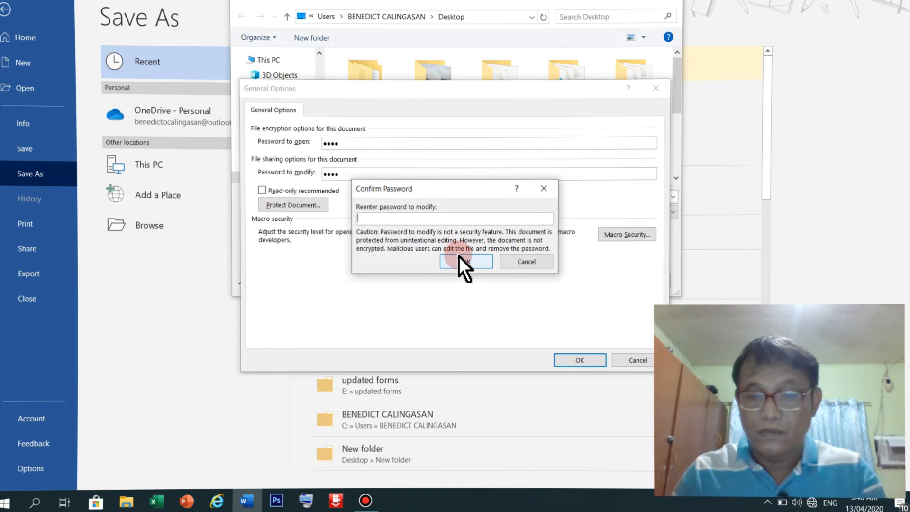
pyautogui.write('1234')
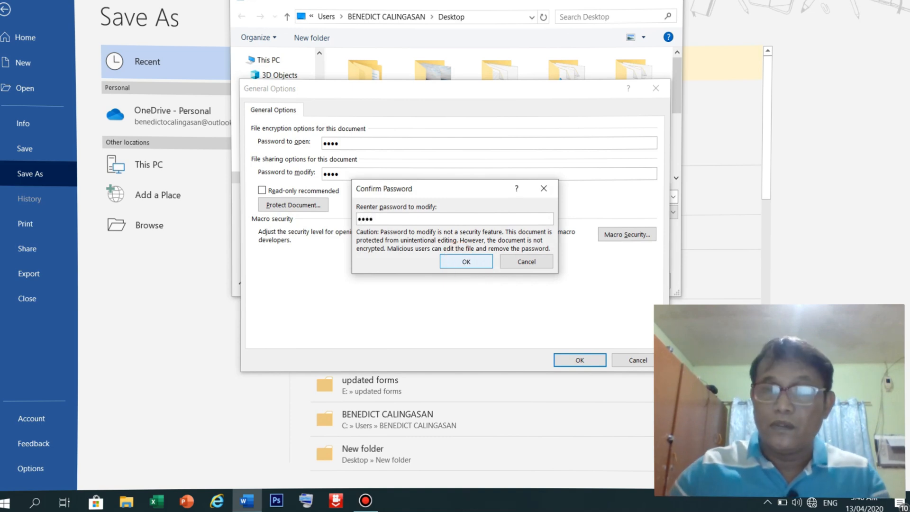
pyautogui.click(468, 257)
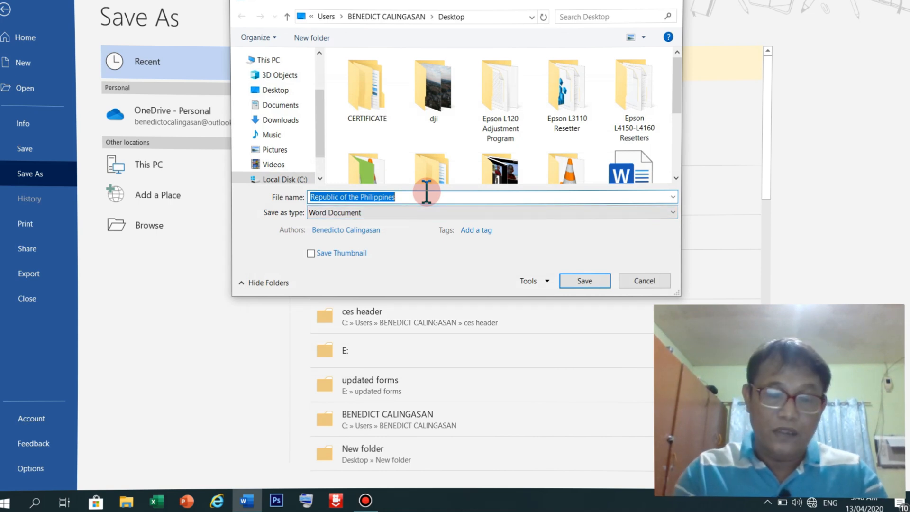
# Save the document to the Desktop as 'Feeding report' and minimize Word
pyautogui.write('TEST')
pyautogui.press('BackSpace')
pyautogui.press('BackSpace')
pyautogui.press('BackSpace')
pyautogui.press('BackSpace')
pyautogui.write('Fe')
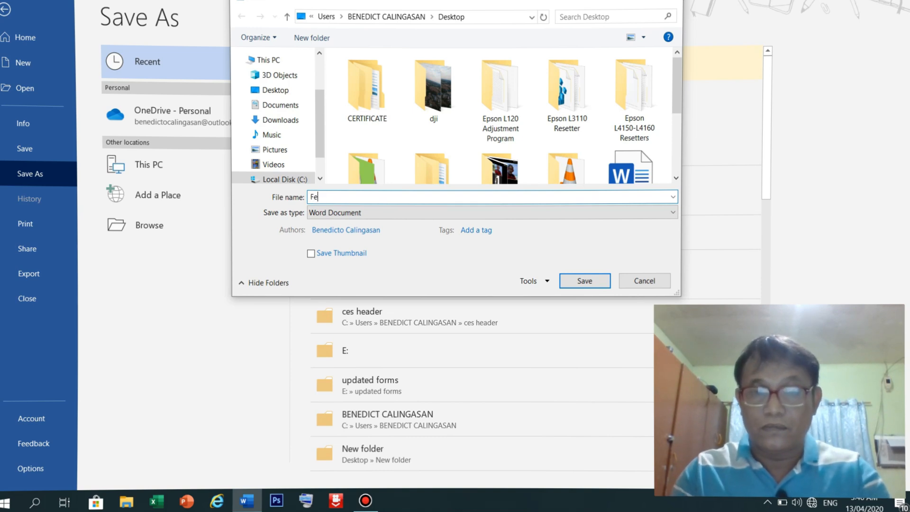
pyautogui.write('eding report')
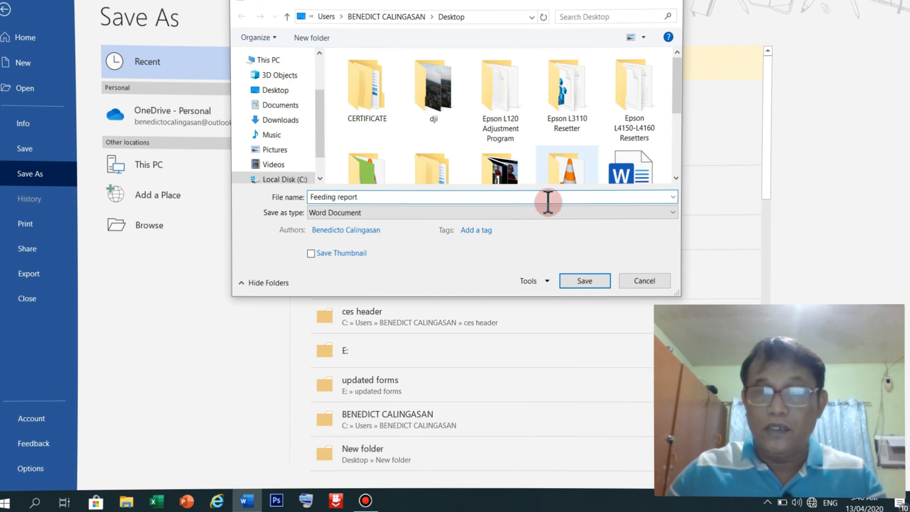
pyautogui.click(583, 281)
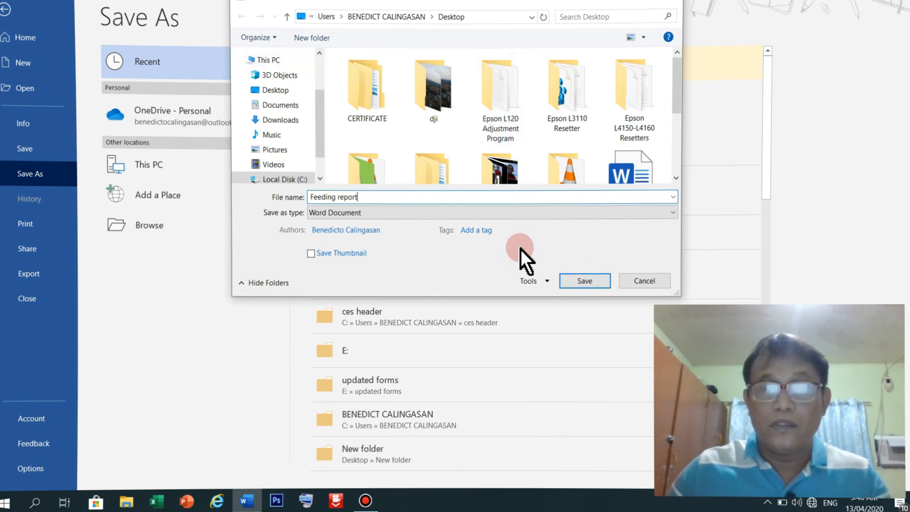
pyautogui.click(587, 281)
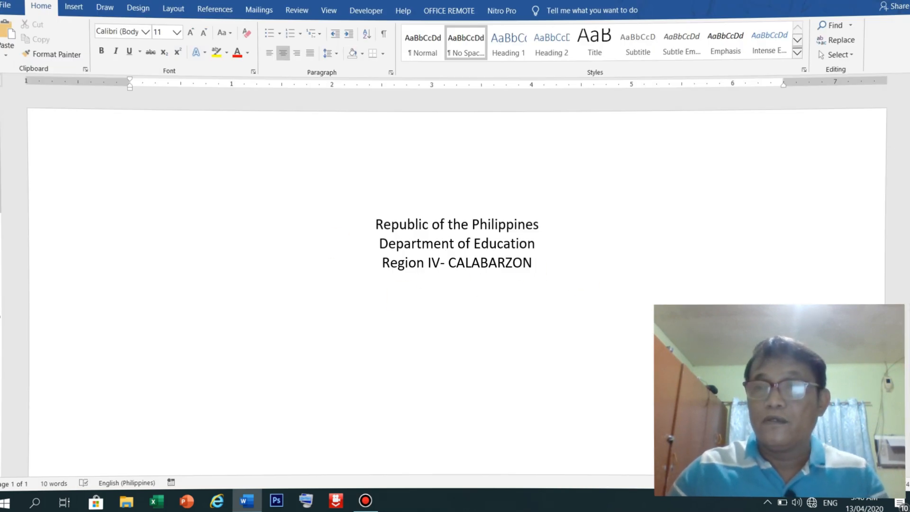
pyautogui.click(791, 9)
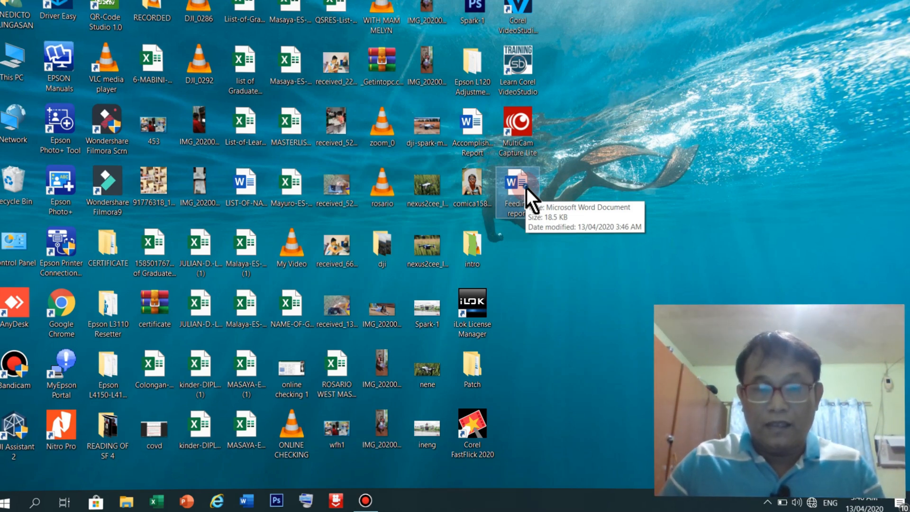
pyautogui.doubleClick(526, 187)
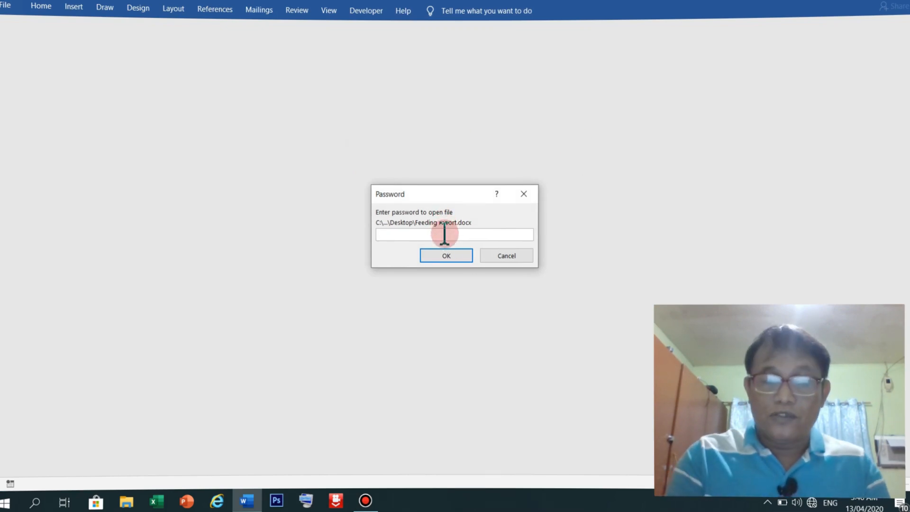
# Try opening Feeding report with wrong passwords and dismiss the incorrect-password errors
pyautogui.write('****')
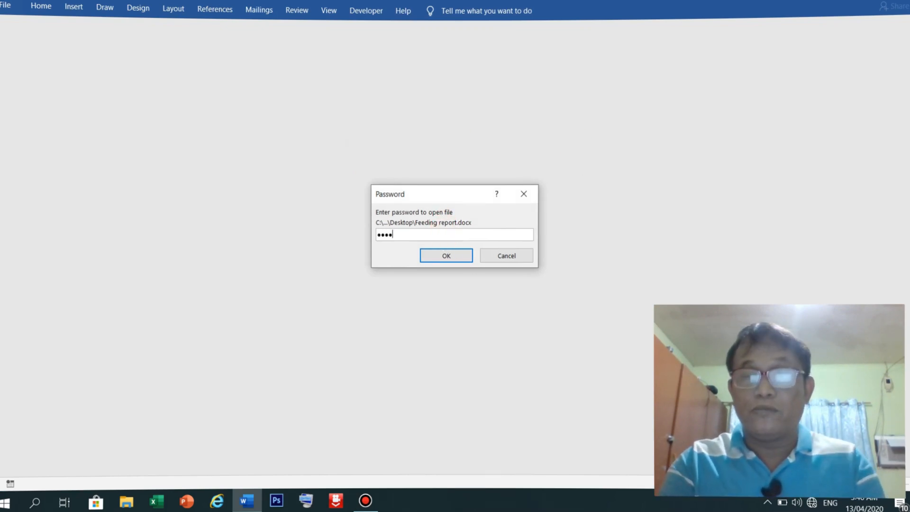
pyautogui.press('Return')
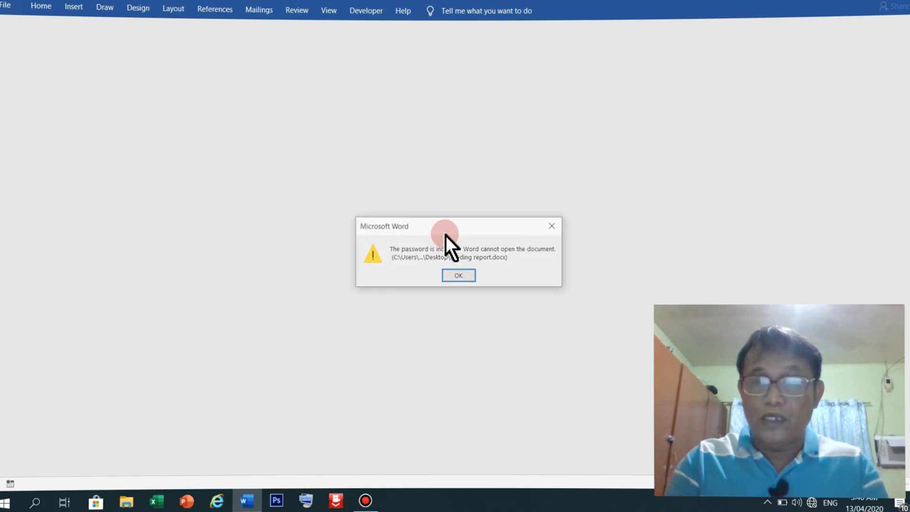
pyautogui.click(458, 276)
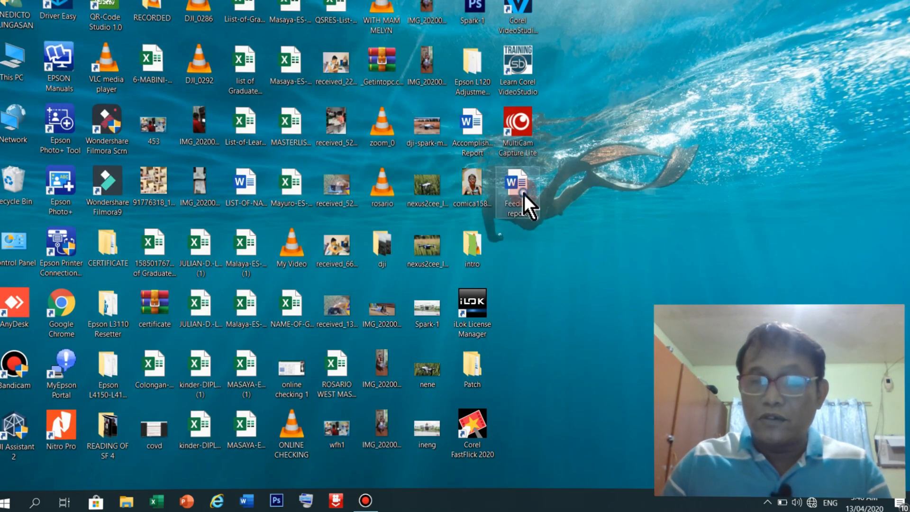
pyautogui.doubleClick(523, 196)
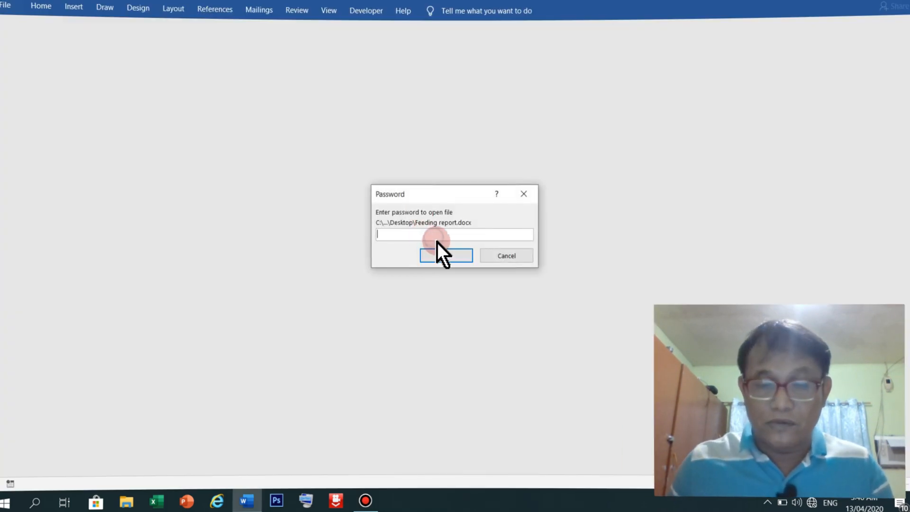
pyautogui.write('1234')
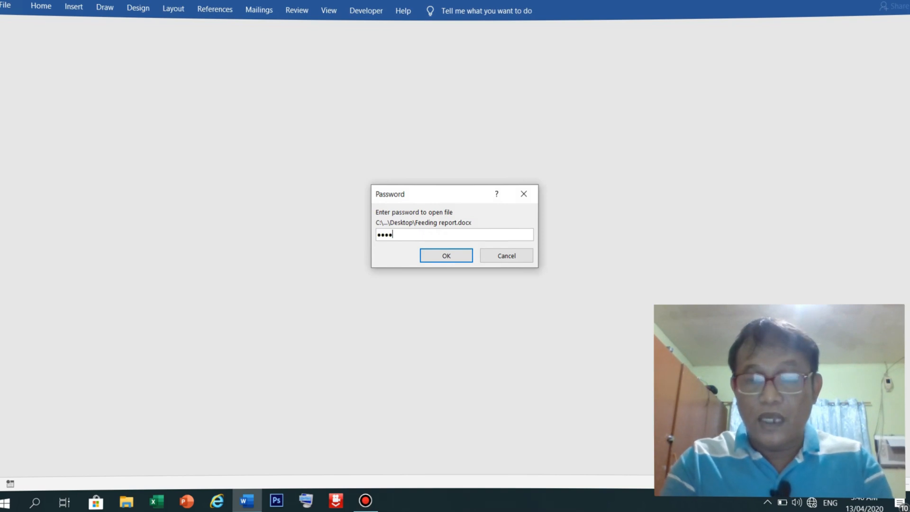
pyautogui.click(457, 255)
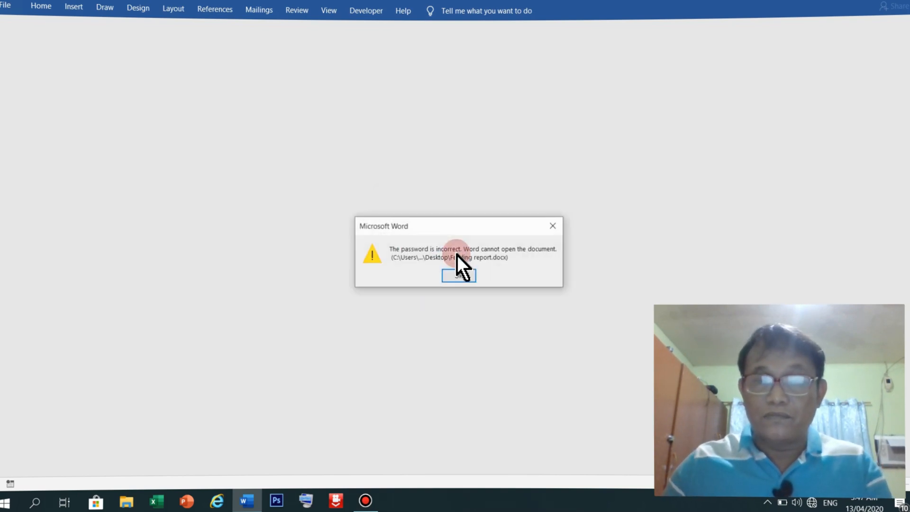
pyautogui.click(470, 274)
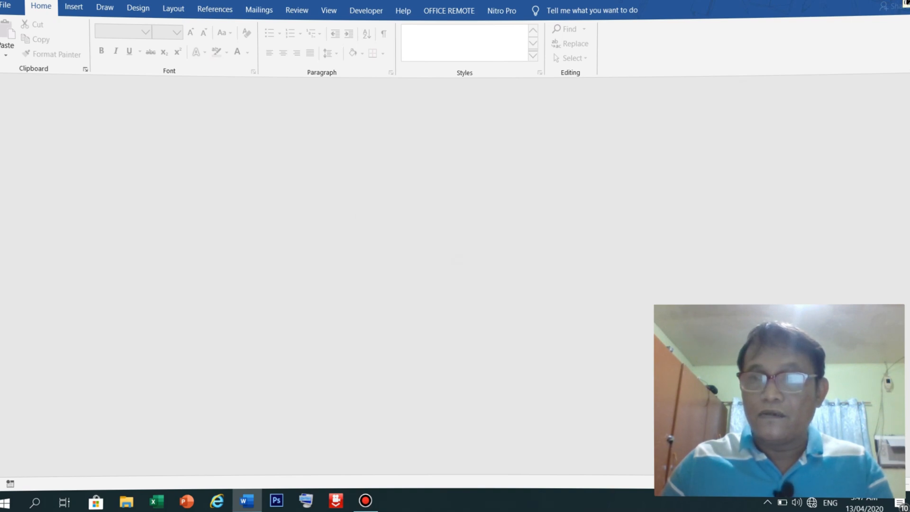
pyautogui.click(904, 4)
# Reopen Feeding report entering the correct open and modify passwords
pyautogui.doubleClick(502, 185)
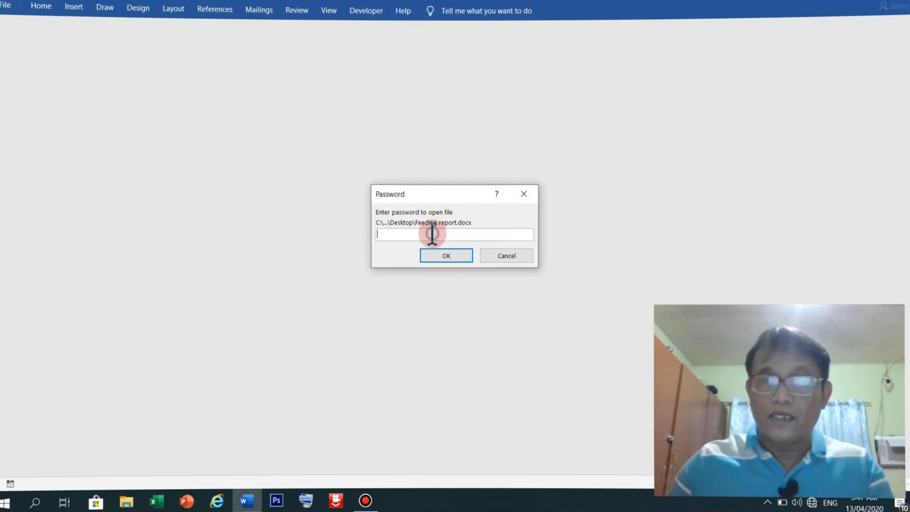
pyautogui.write('1234')
pyautogui.press('Return')
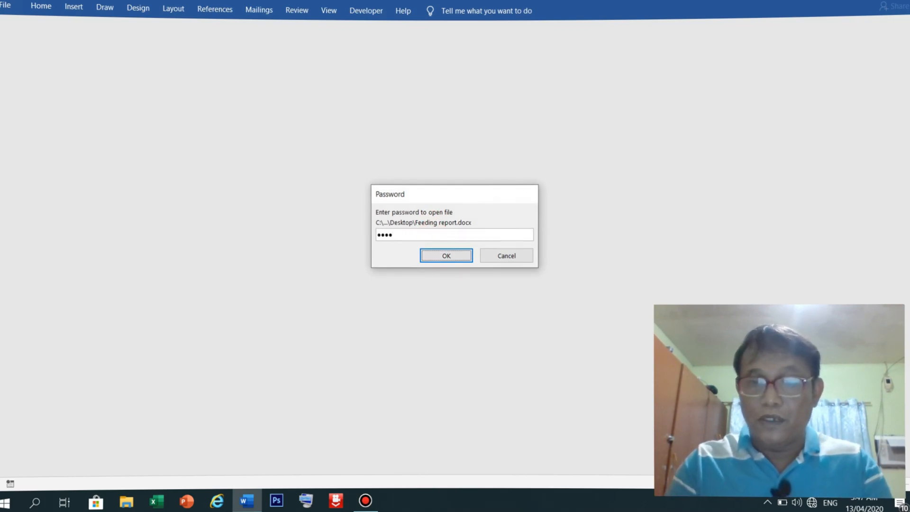
pyautogui.click(431, 233)
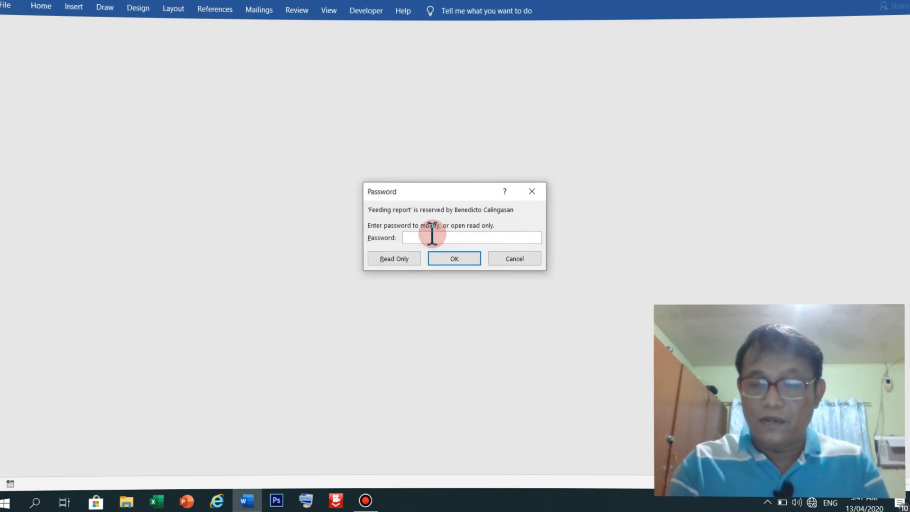
pyautogui.write('1234')
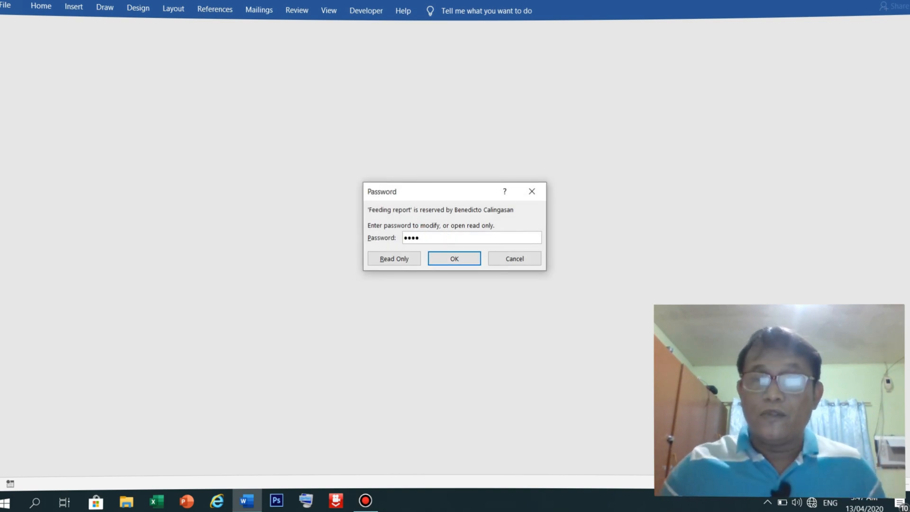
pyautogui.click(456, 265)
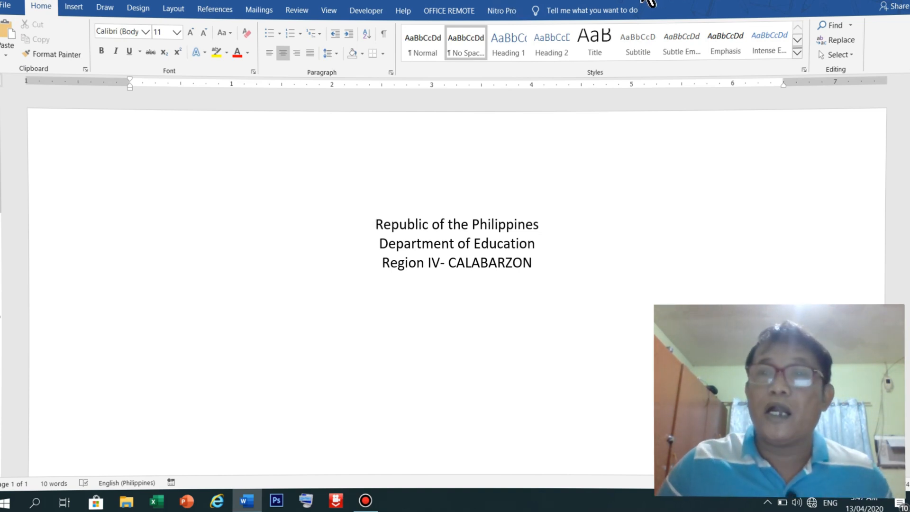
# Clear both passwords in General Options and re-save Feeding report to the Desktop
pyautogui.click(6, 5)
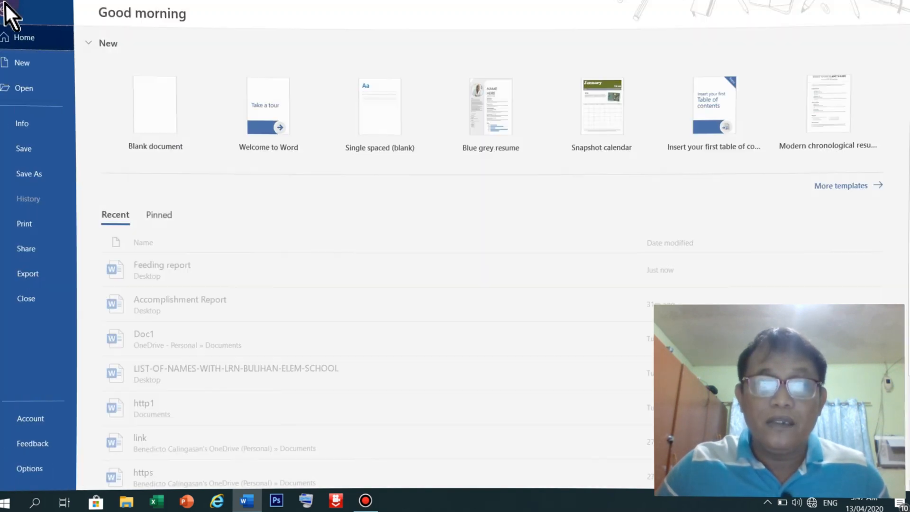
pyautogui.click(23, 172)
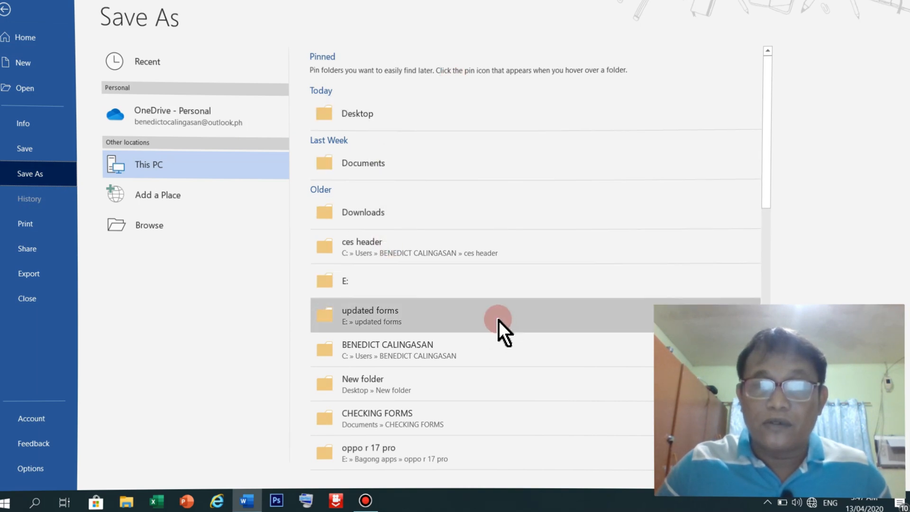
pyautogui.click(368, 131)
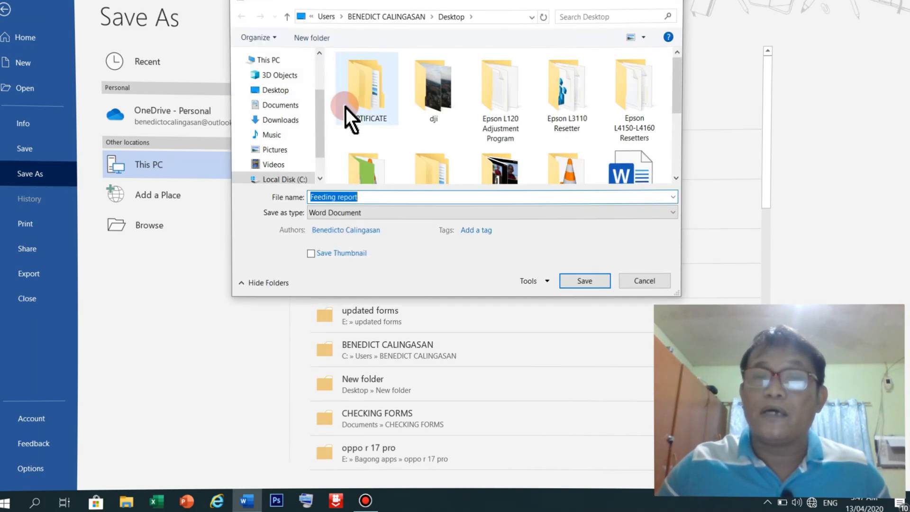
pyautogui.click(544, 281)
pyautogui.click(555, 318)
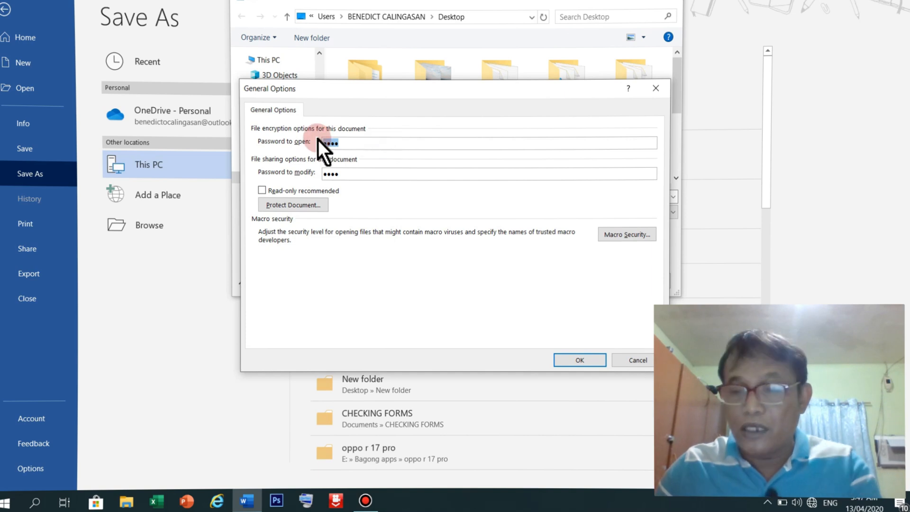
pyautogui.press('BackSpace')
pyautogui.moveTo(365, 173); pyautogui.dragTo(263, 173)
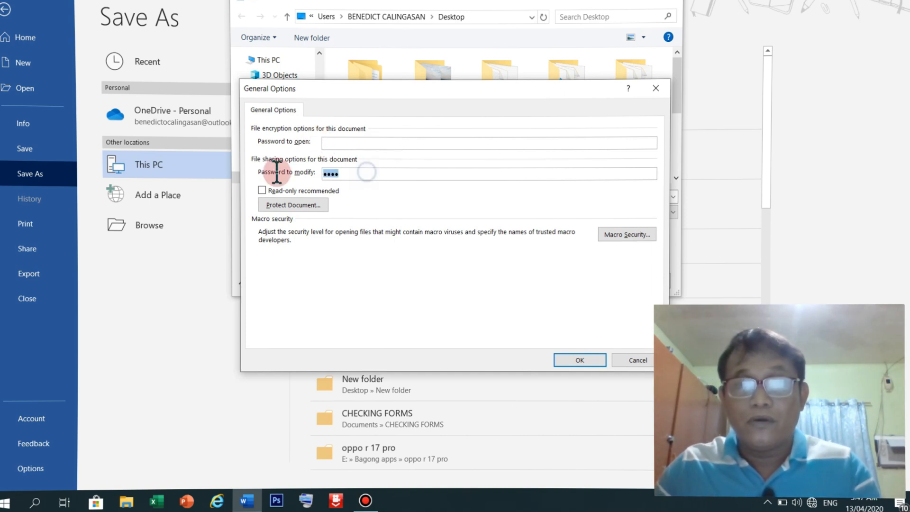
pyautogui.press('BackSpace')
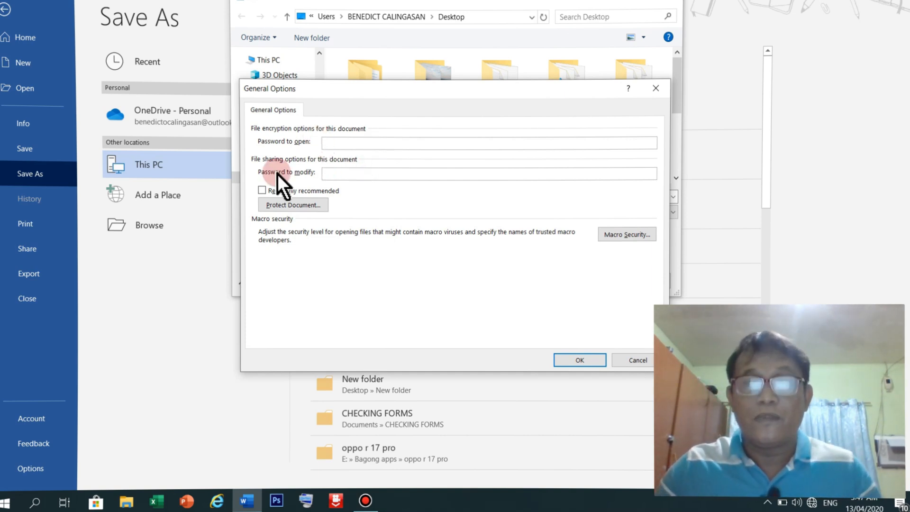
pyautogui.click(591, 363)
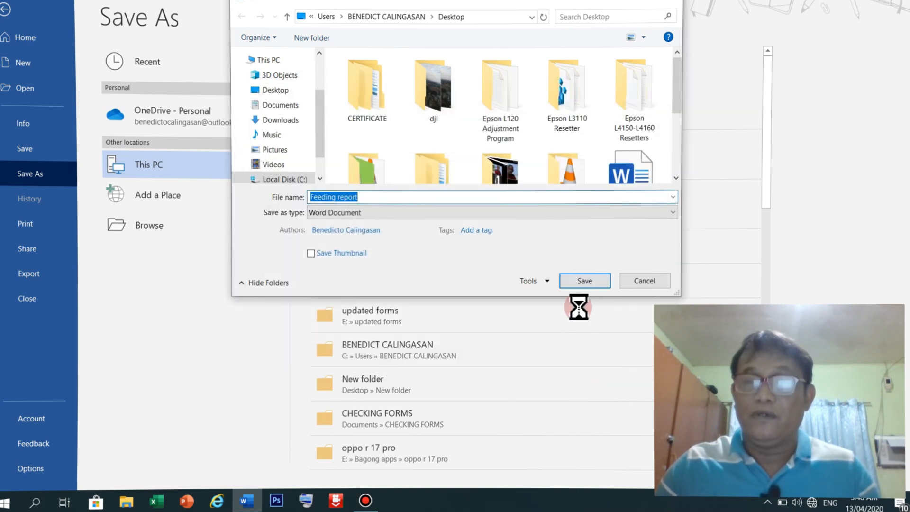
pyautogui.click(585, 283)
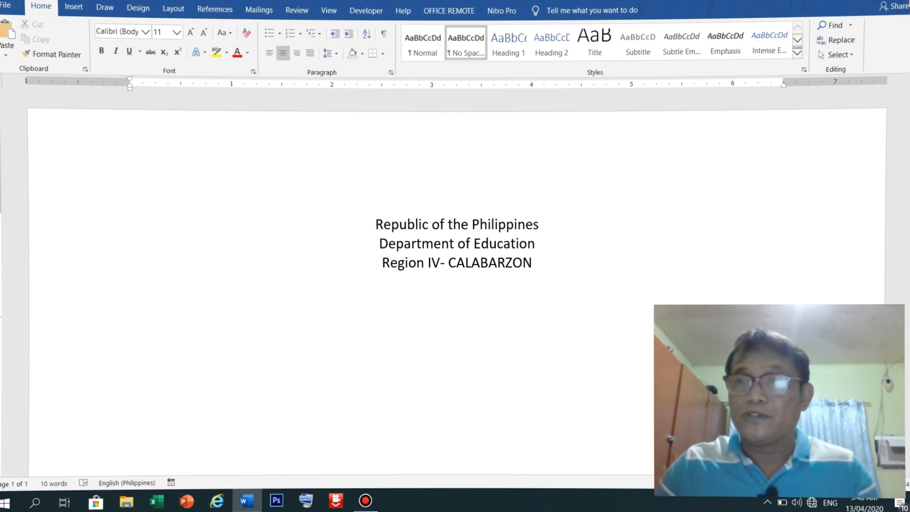
pyautogui.click(877, 2)
# Refresh the desktop icons and double-click Feeding report to reopen it
pyautogui.rightClick(728, 81)
pyautogui.click(751, 121)
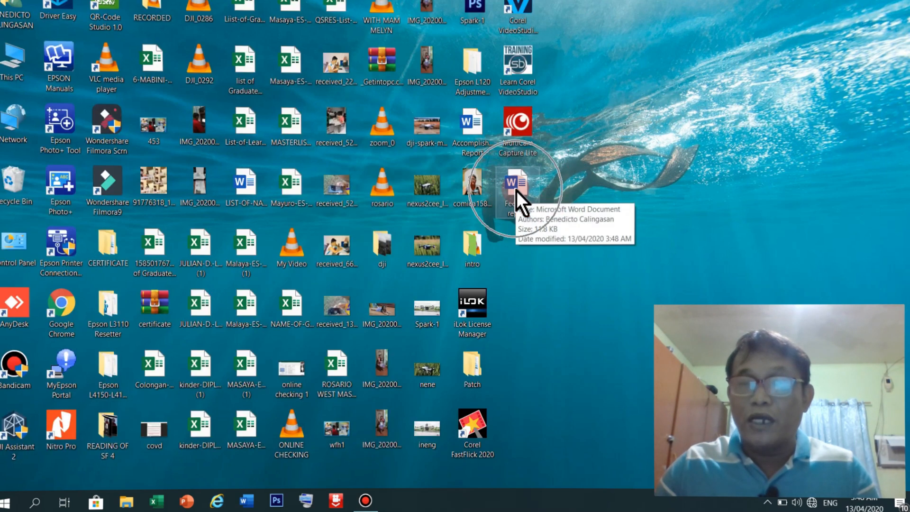
pyautogui.click(516, 190)
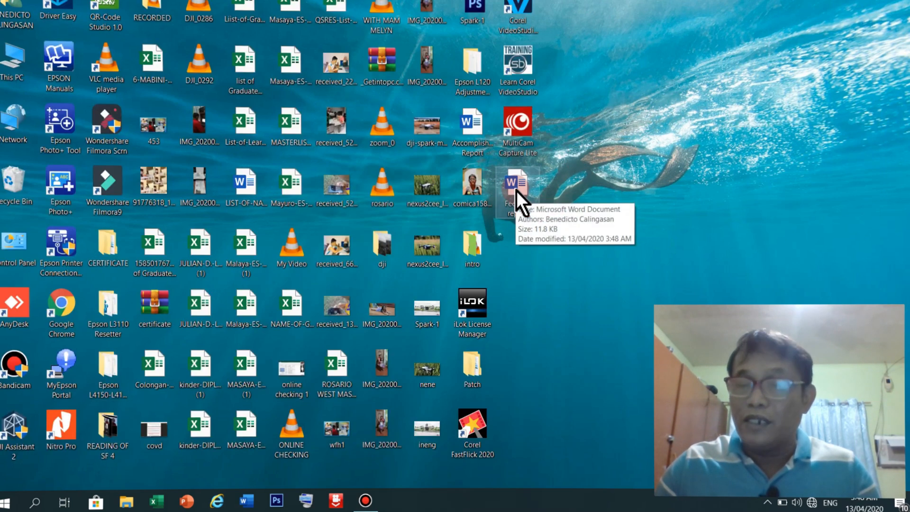
pyautogui.click(517, 190)
pyautogui.doubleClick(516, 190)
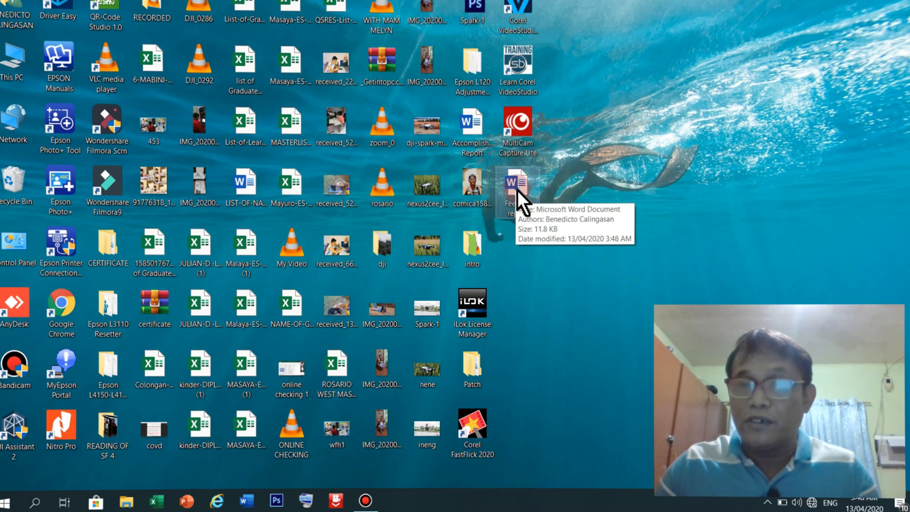